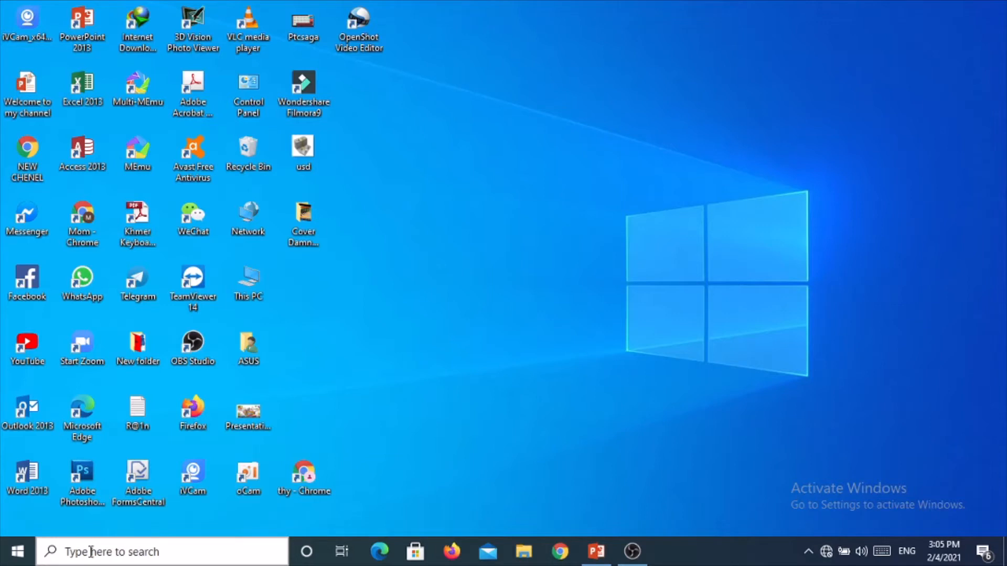
Search for and launch the Video Editor app
left_click(91, 552)
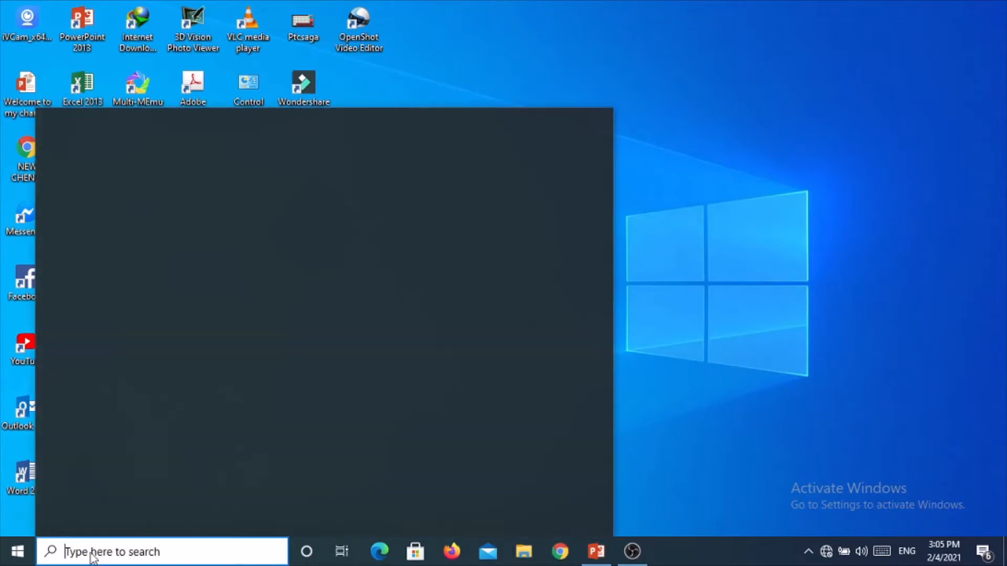
type("vid")
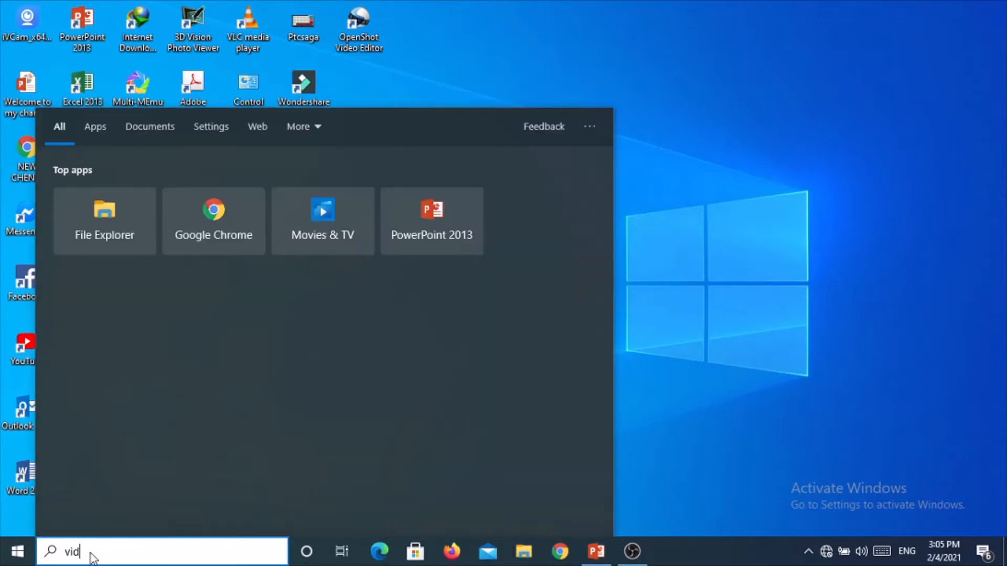
type("e")
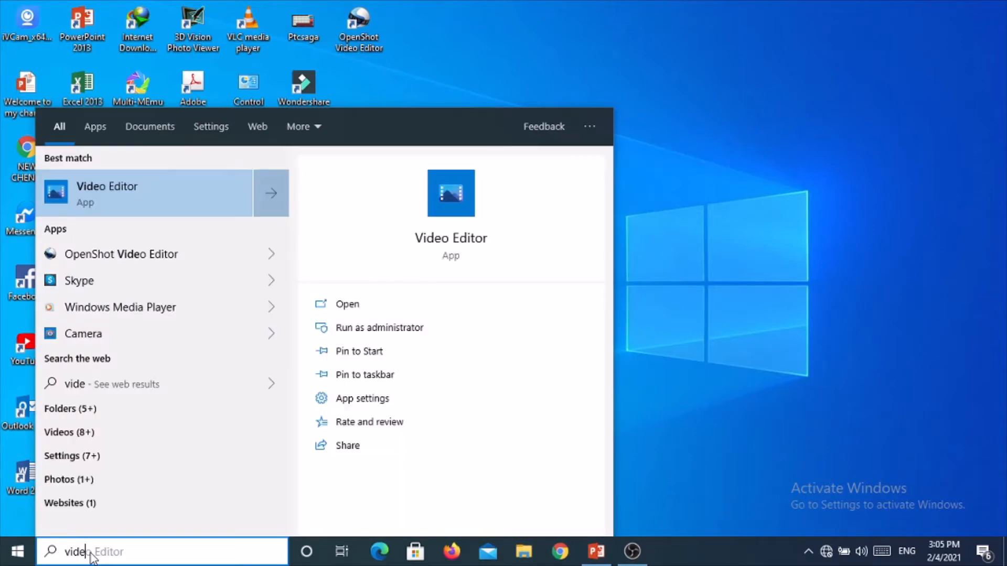
left_click(75, 210)
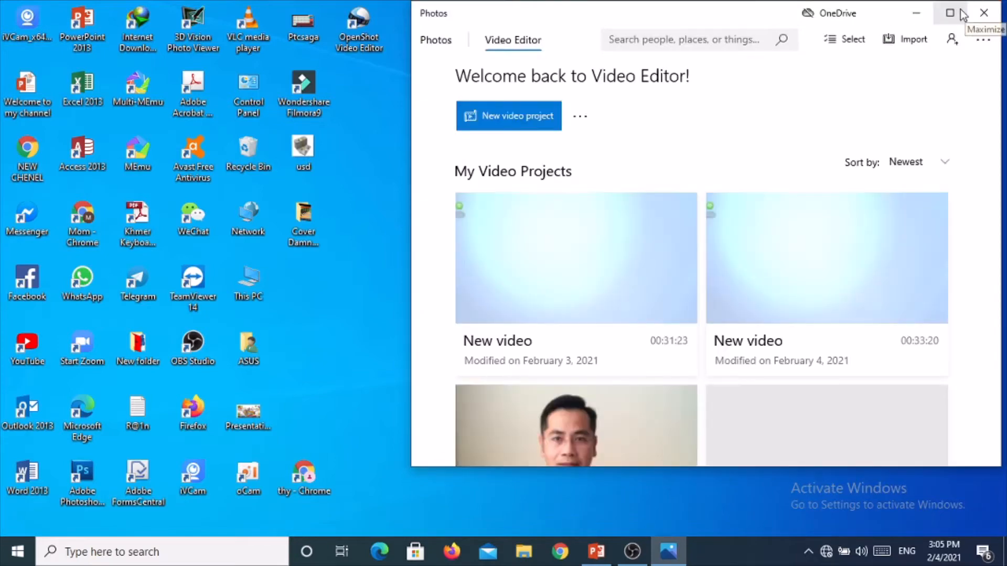
Maximize the Video Editor window and start a new video project named Test Video Editor
left_click(951, 14)
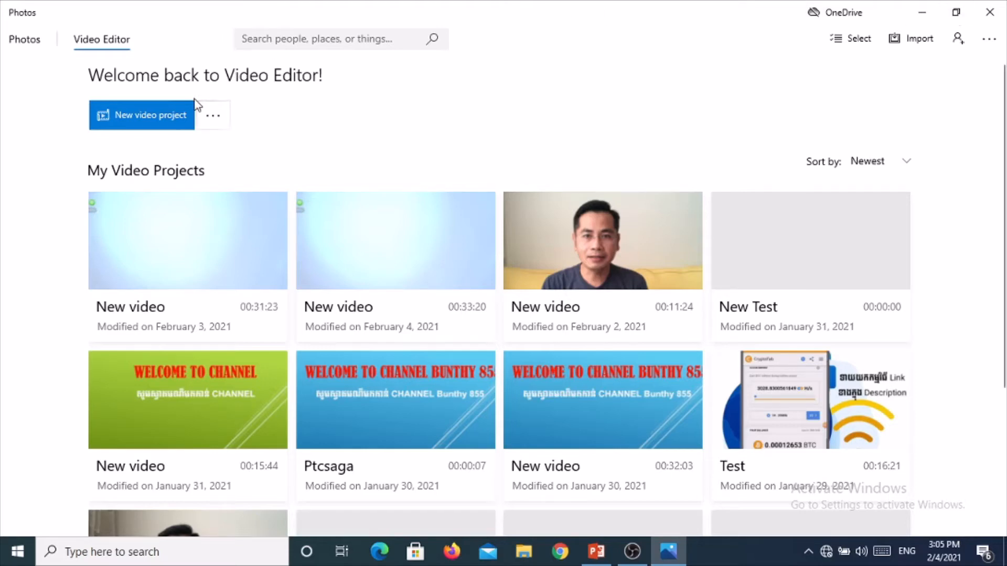
left_click(183, 119)
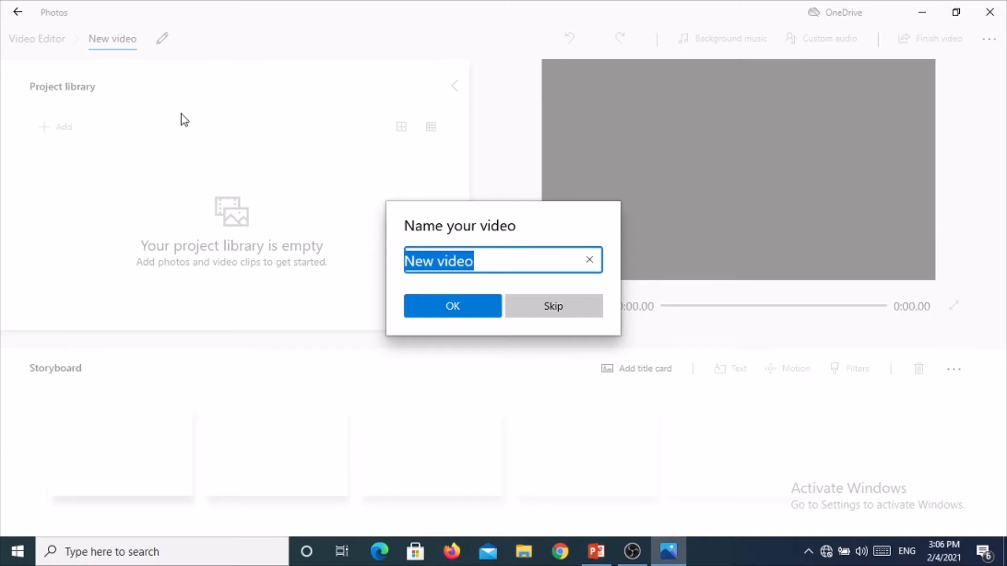
type("Te")
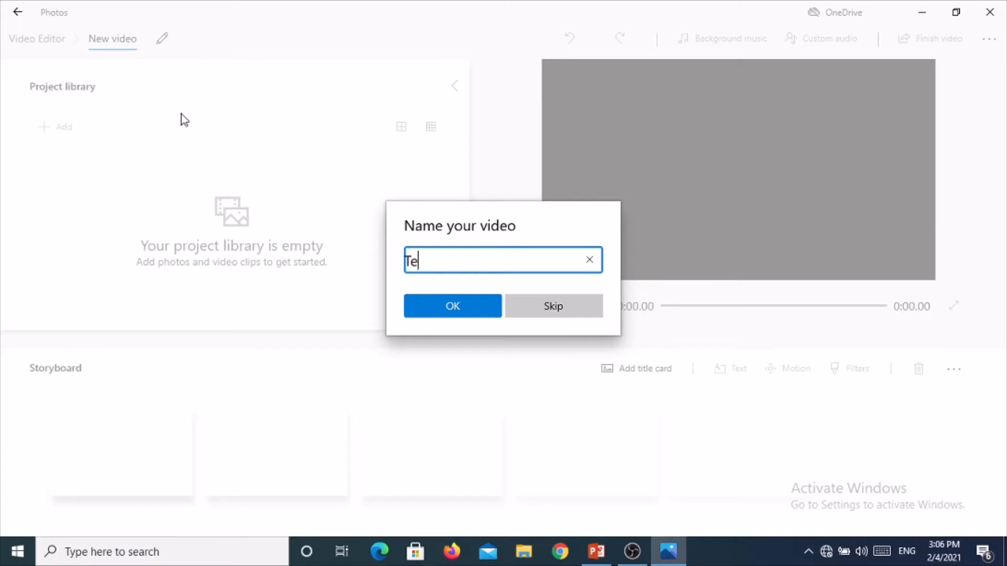
type("st Video Edi")
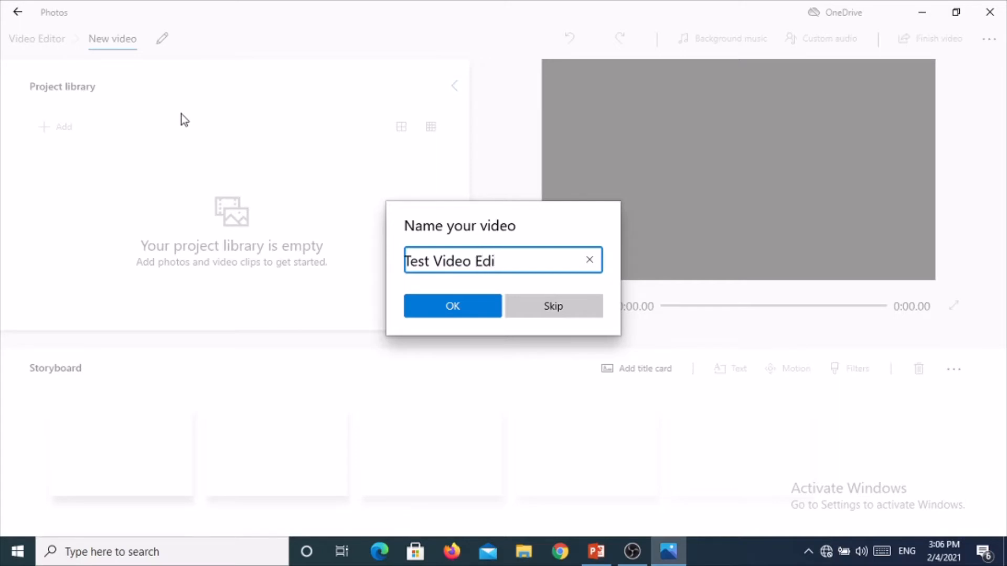
type("tor")
key("Return")
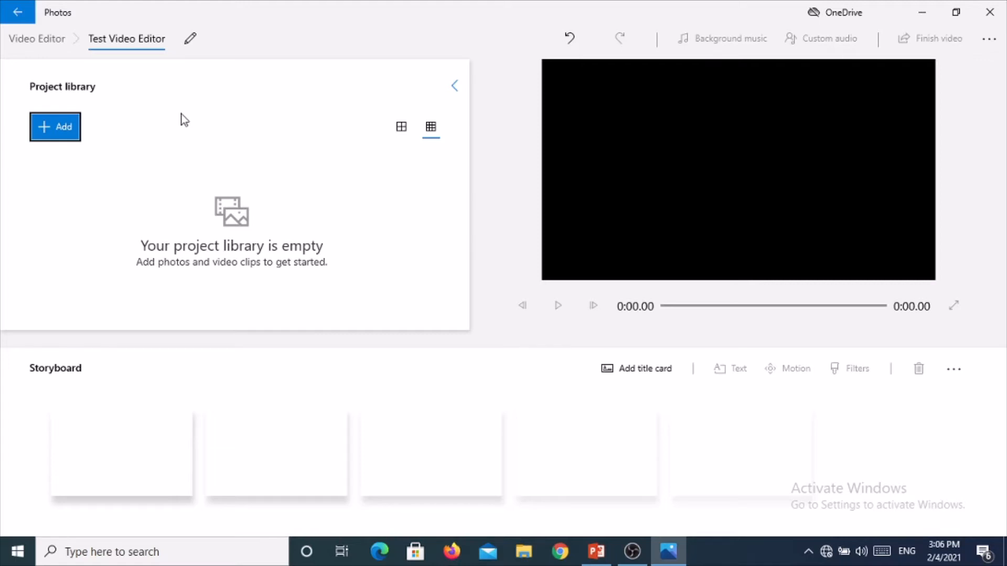
Try to add the MKV file 2te Num bao sao Parn - YouTube from the DATA (E:) drive to the project library
left_click(50, 129)
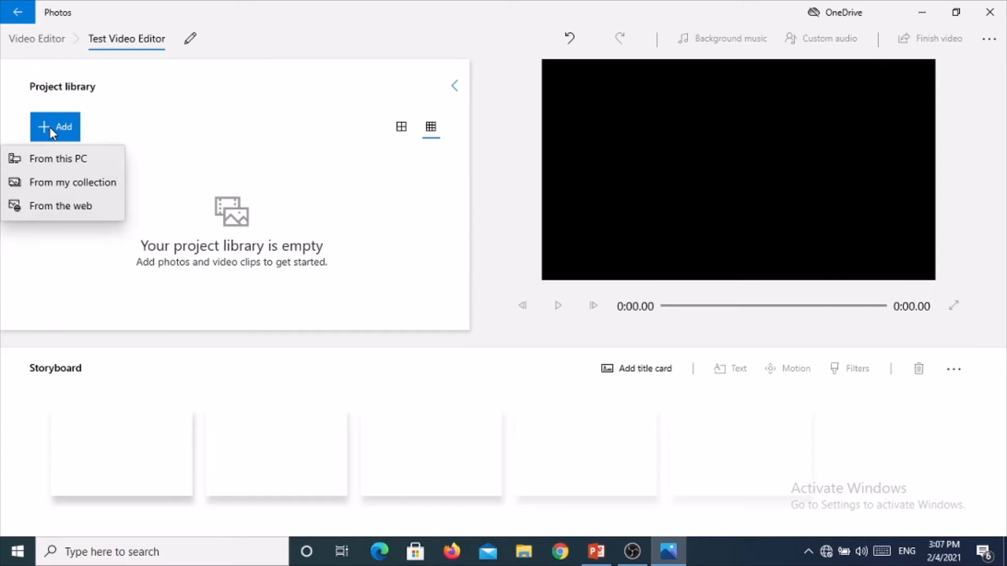
left_click(56, 161)
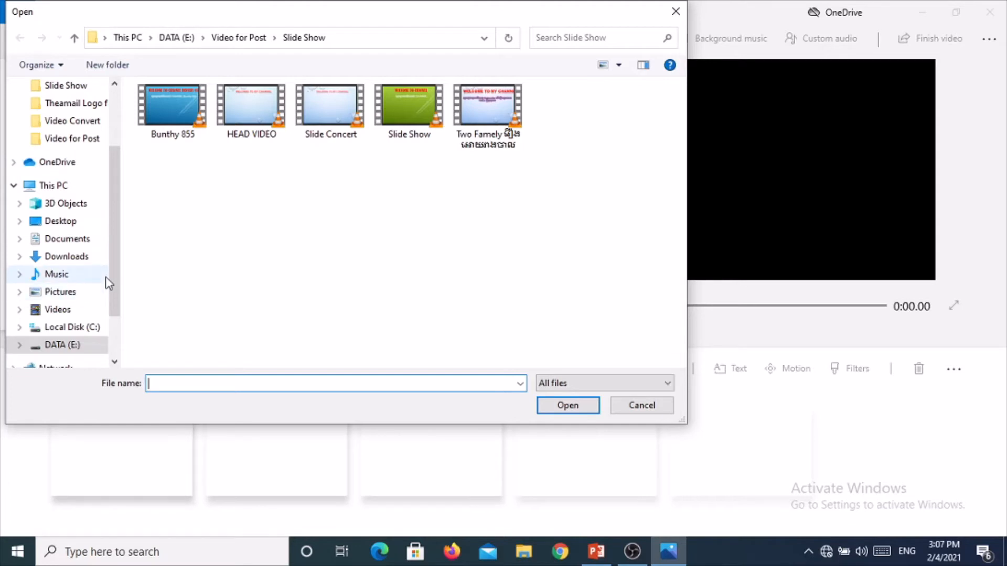
left_click(89, 344)
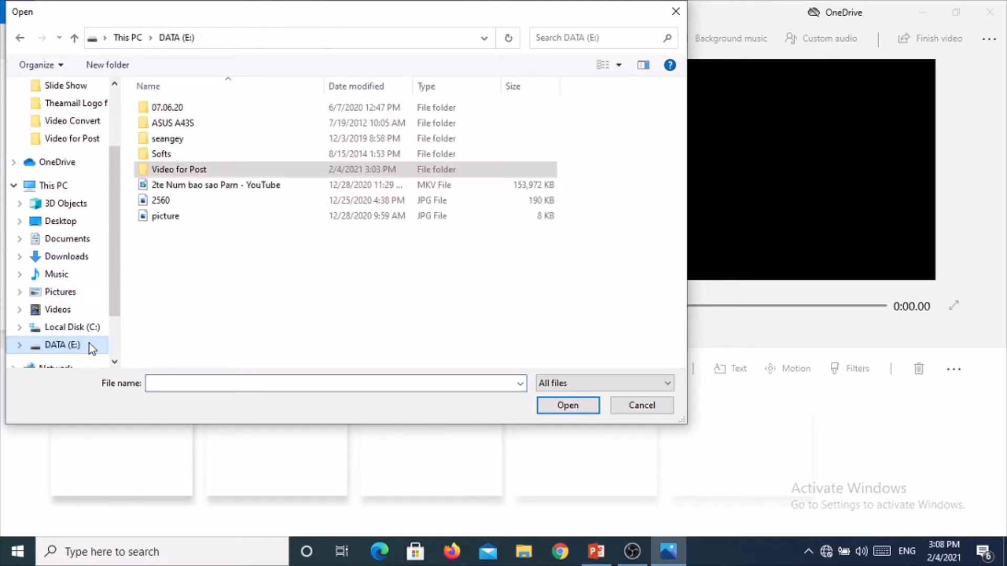
left_click(196, 187)
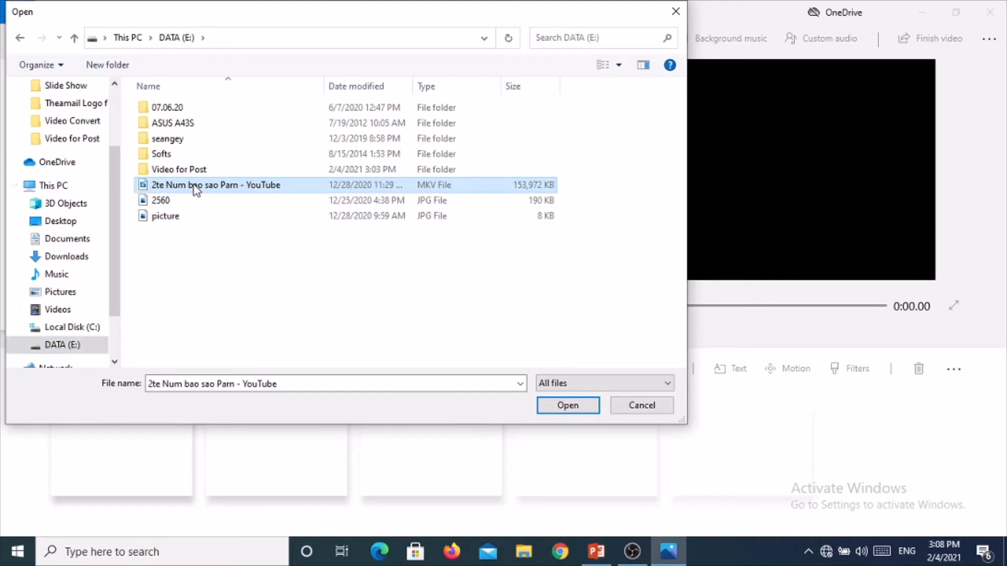
left_click(548, 404)
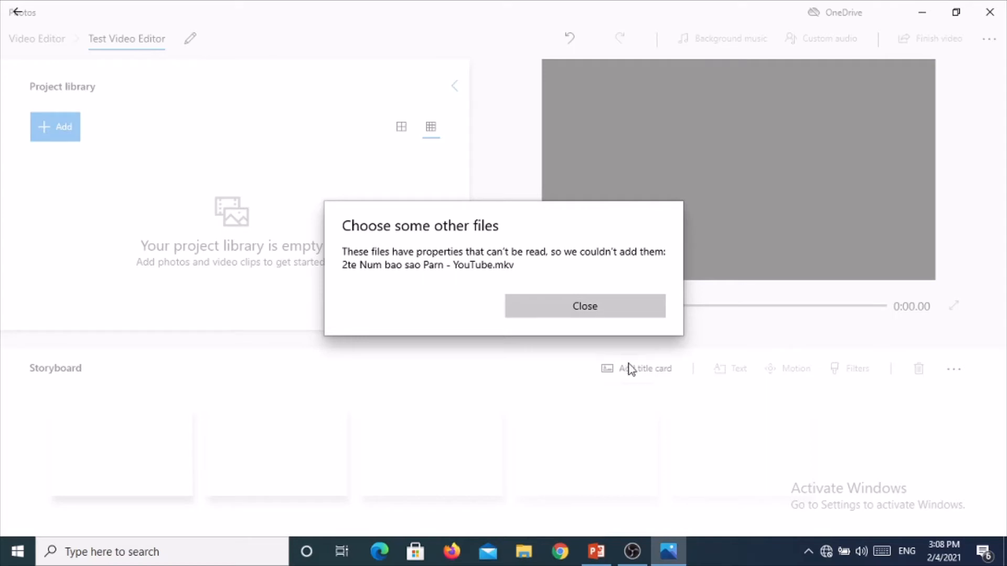
left_click(596, 310)
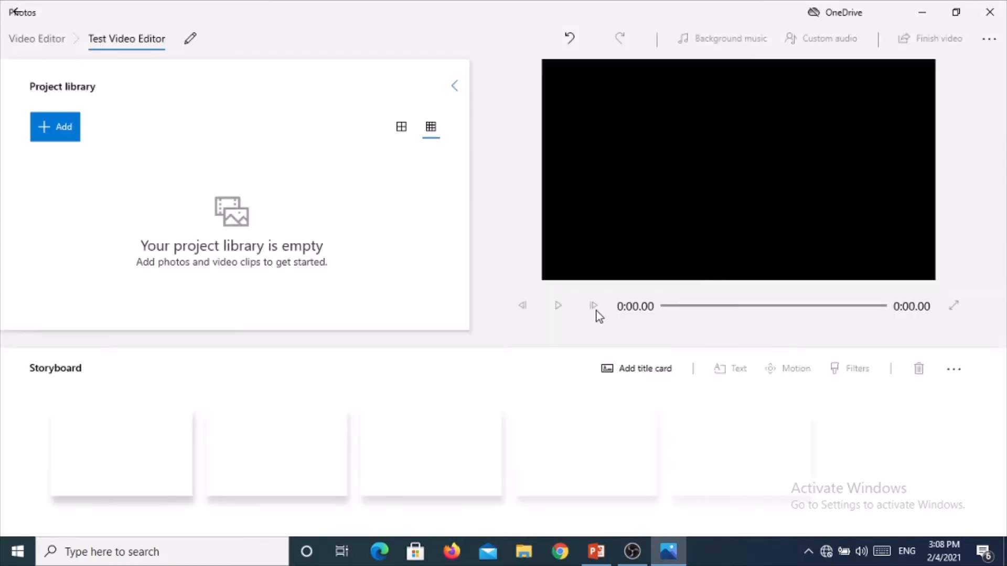
Add the MP4 video dated 2/3/2021 from the Downloads folder to the project library
left_click(52, 135)
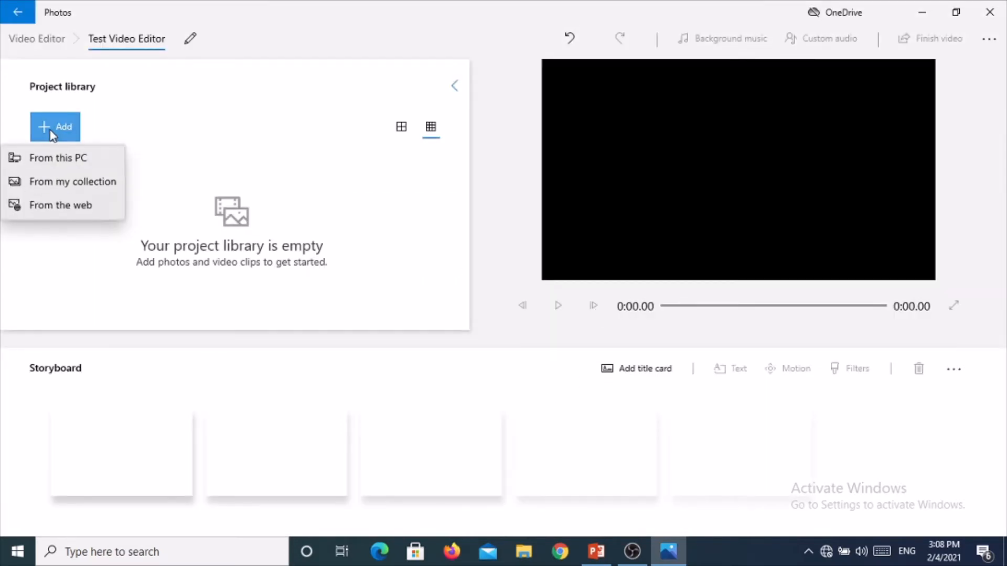
left_click(49, 157)
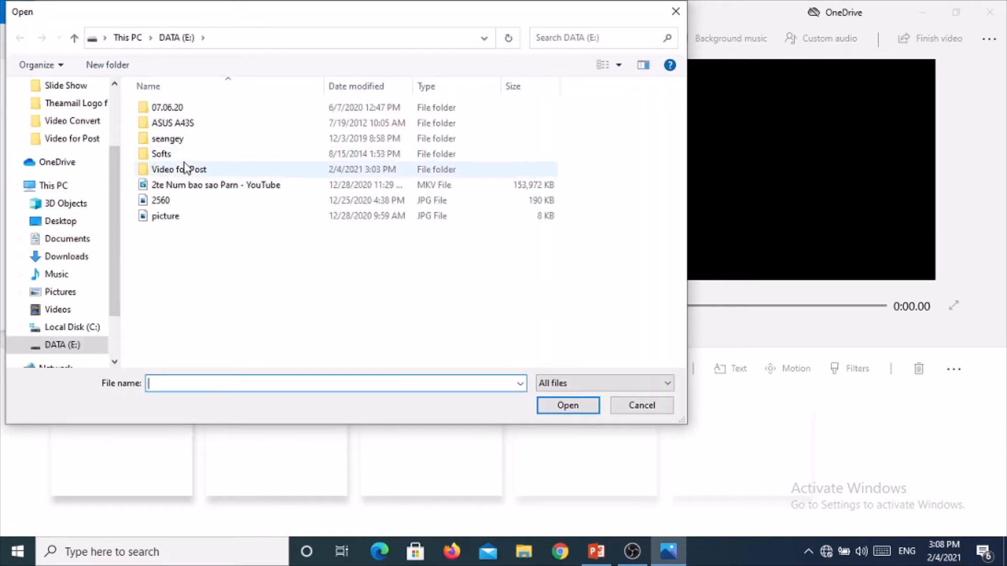
double_click(185, 168)
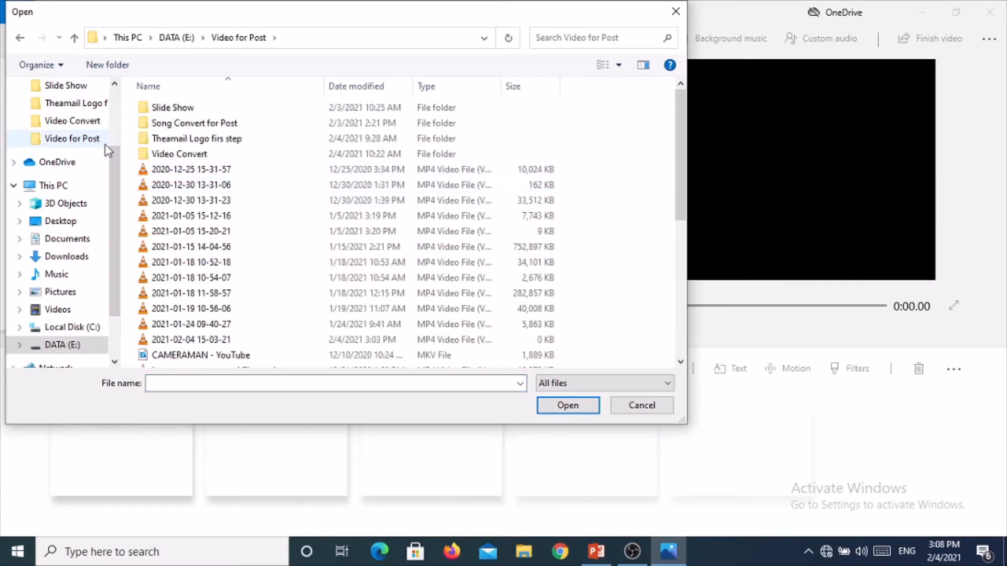
left_click(115, 84)
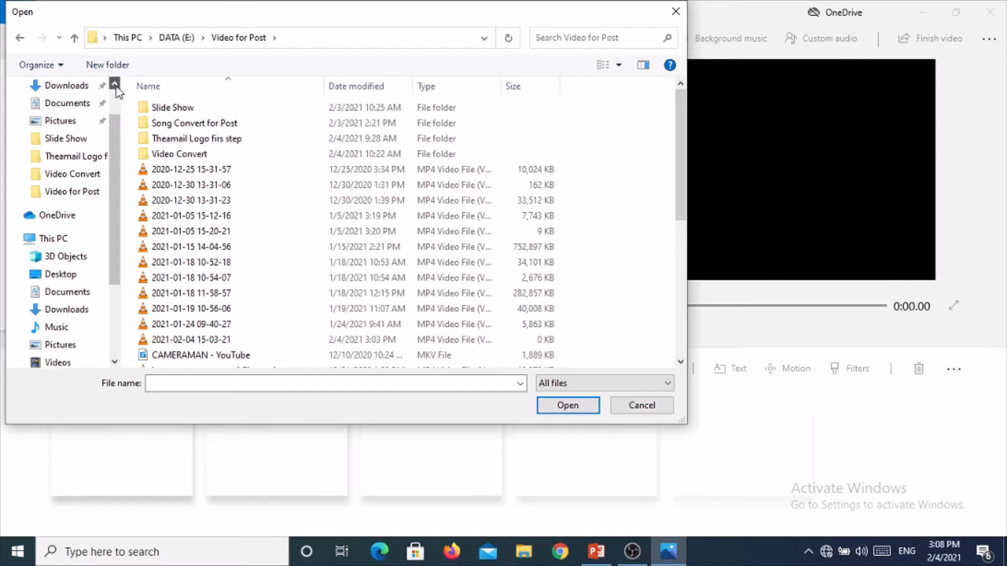
left_click(77, 104)
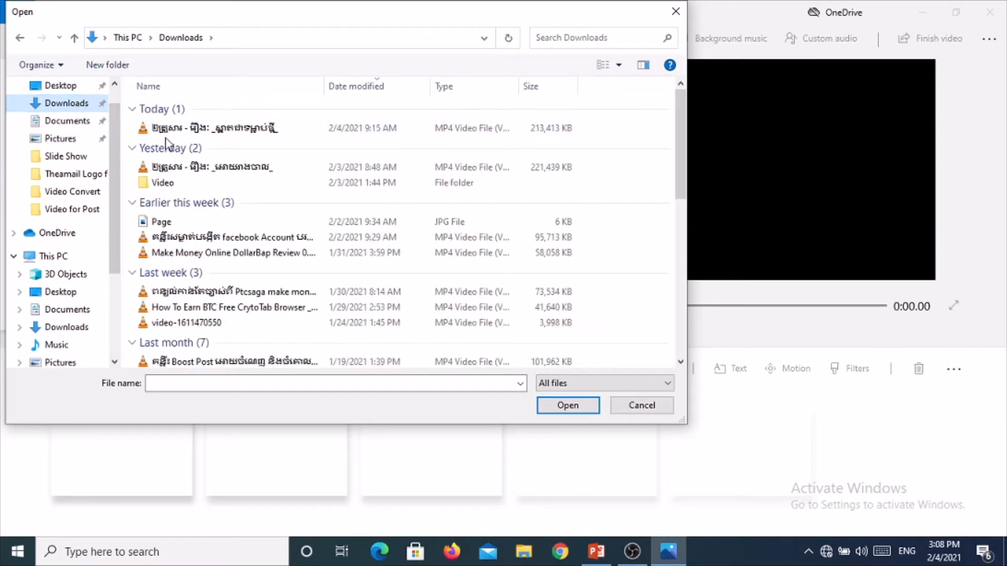
left_click(184, 168)
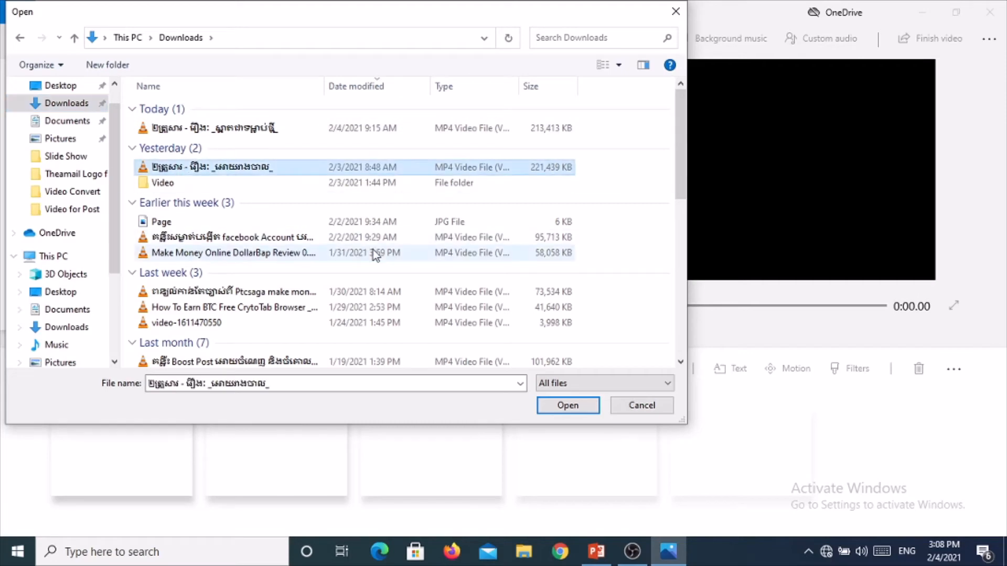
left_click(549, 407)
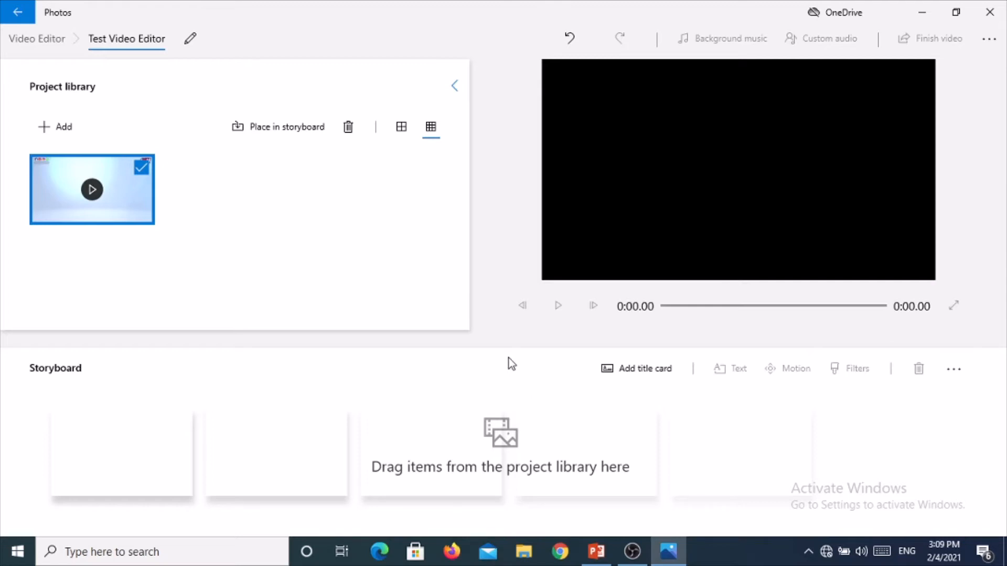
Add the Slide Concert video from the Video for Post > Slide Show folder to the project library
left_click(62, 128)
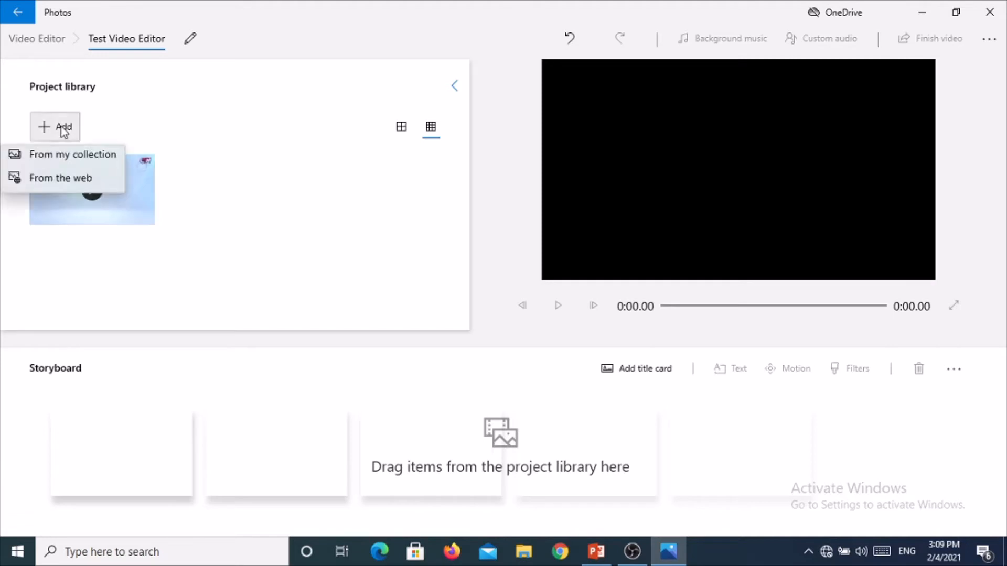
left_click(64, 159)
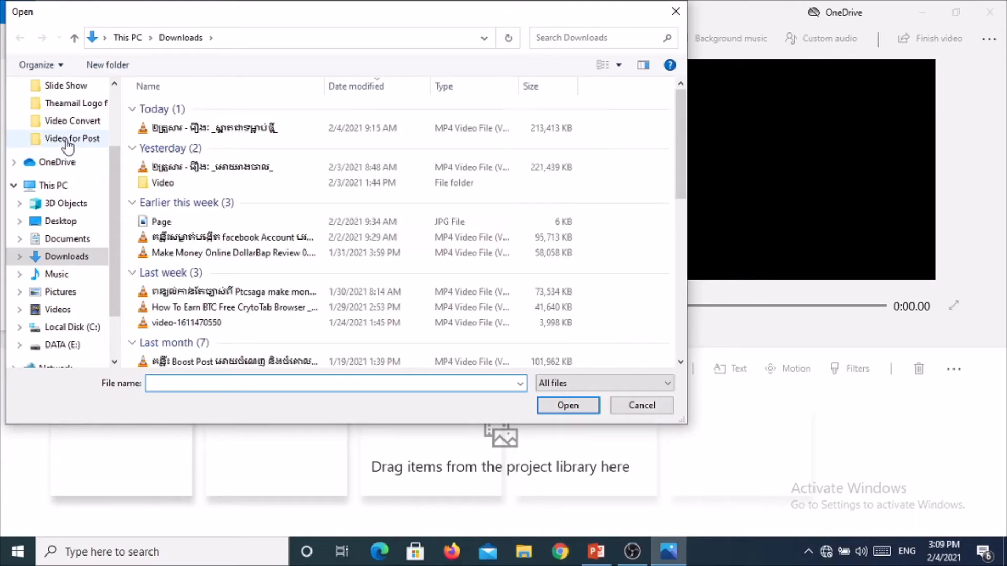
left_click(74, 139)
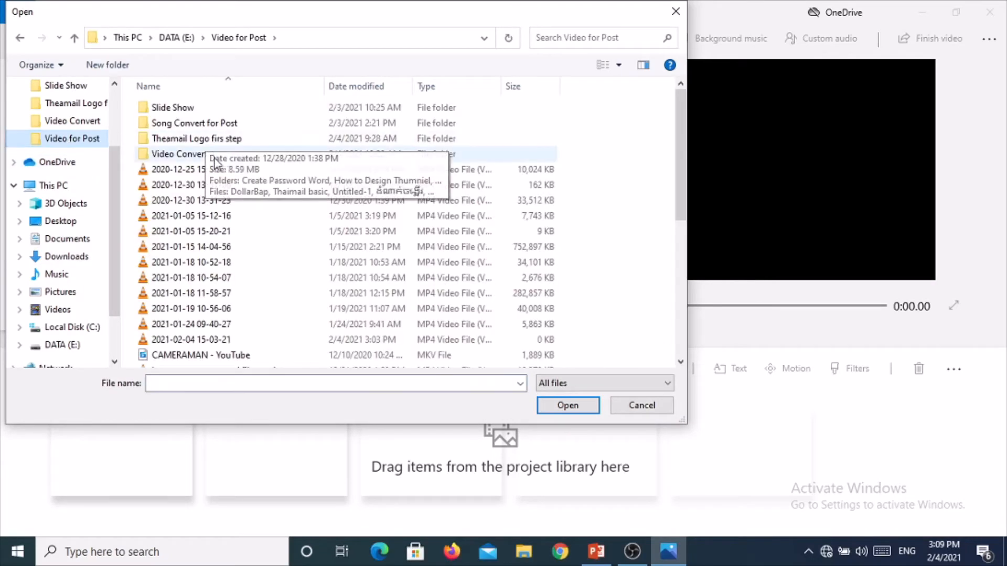
double_click(213, 156)
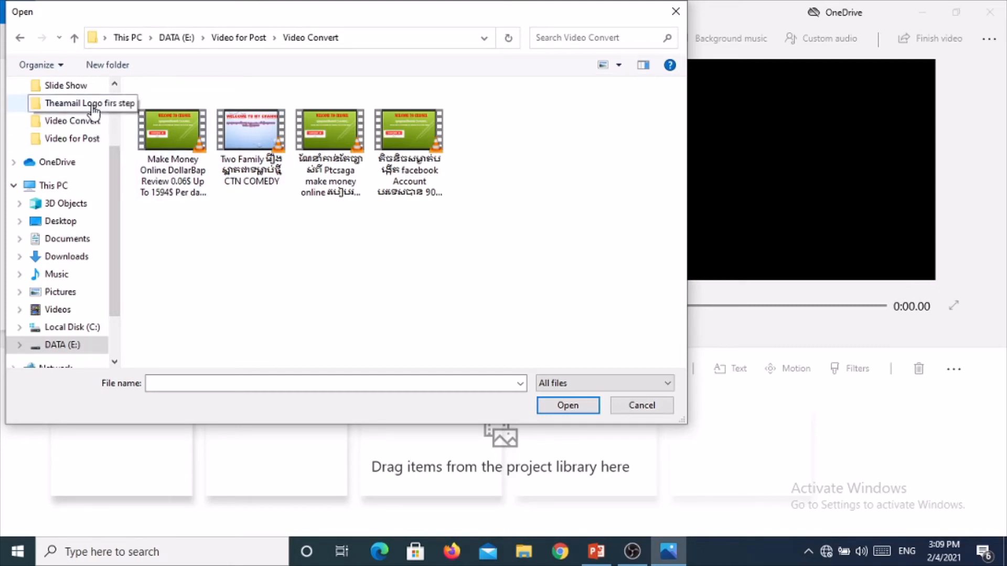
left_click(94, 121)
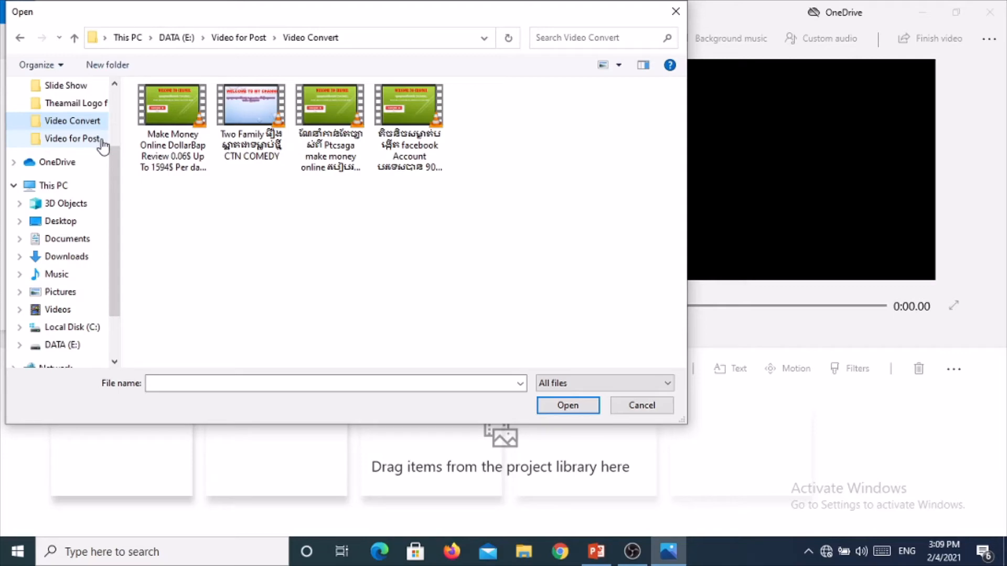
left_click(102, 141)
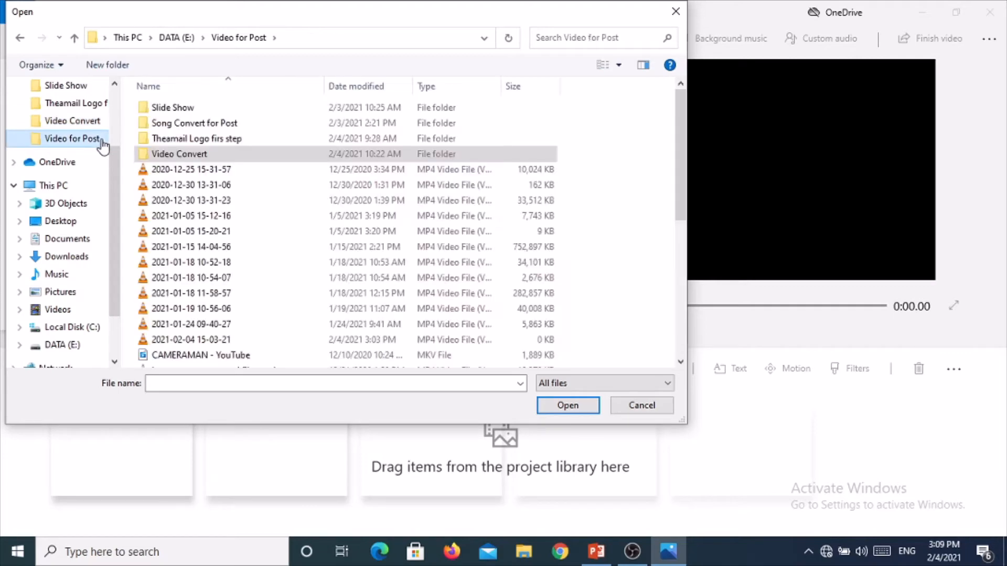
double_click(168, 110)
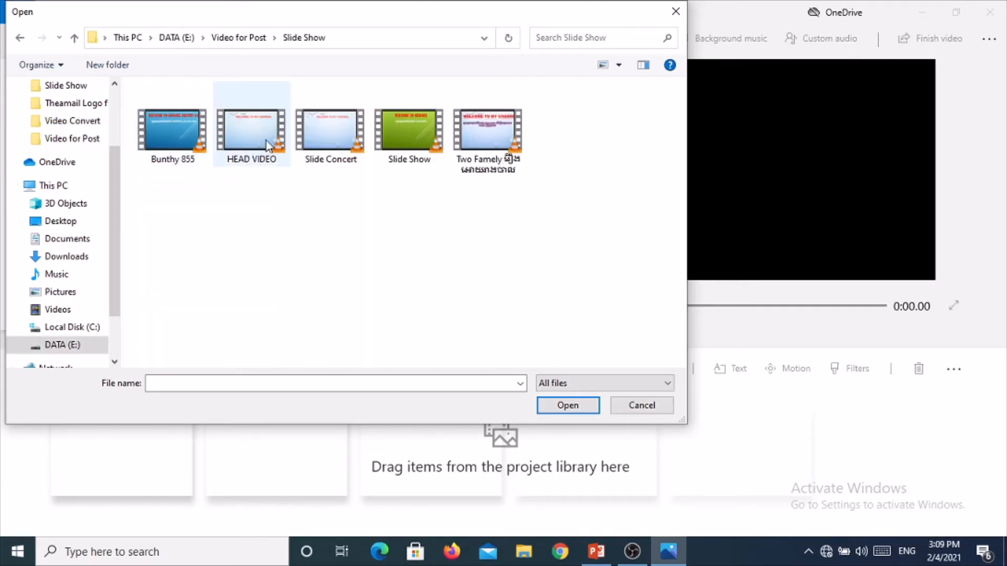
left_click(335, 131)
left_click(548, 409)
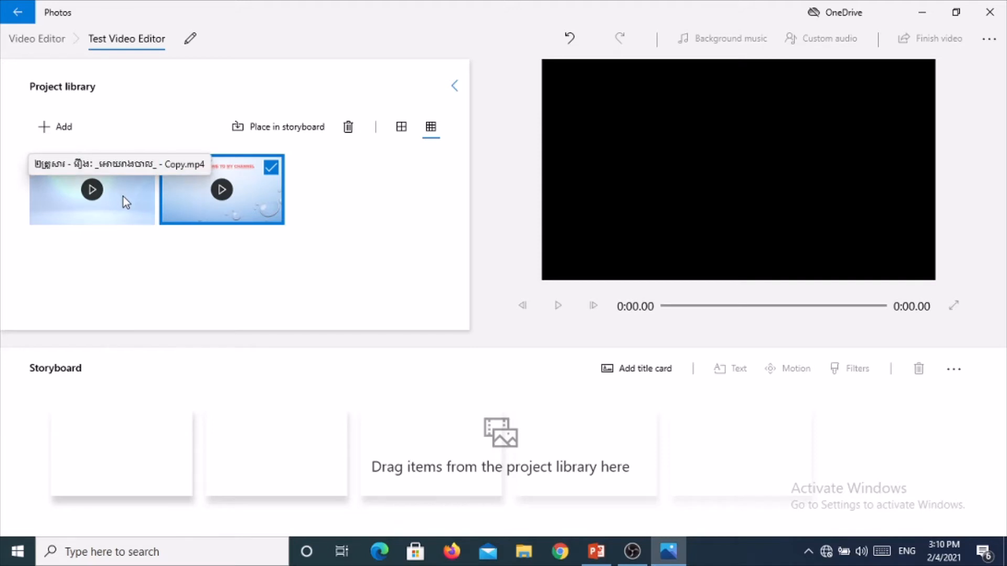
Place the library clips into the storyboard and preview the storyboard in the player
left_click_drag(124, 198, 124, 416)
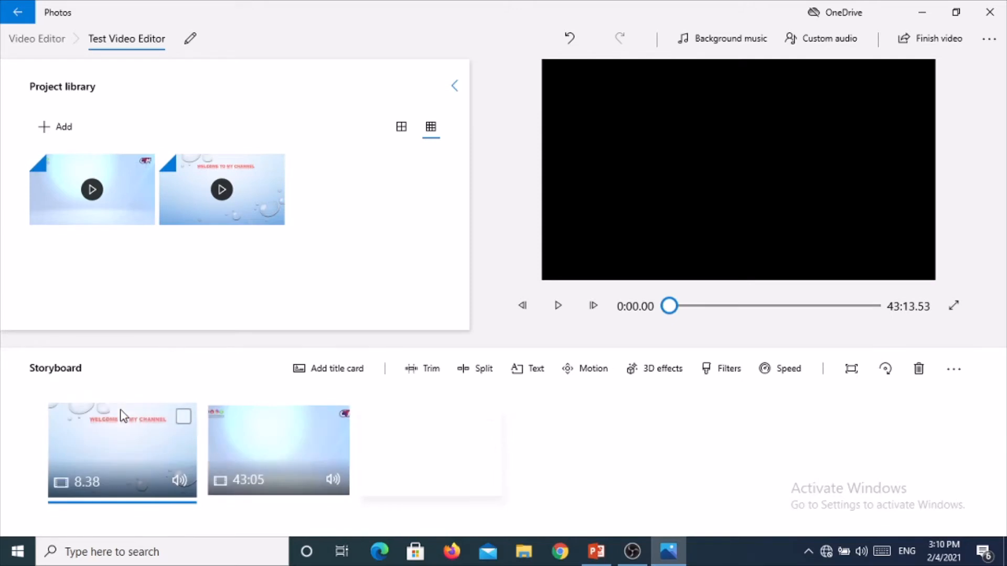
left_click(277, 448)
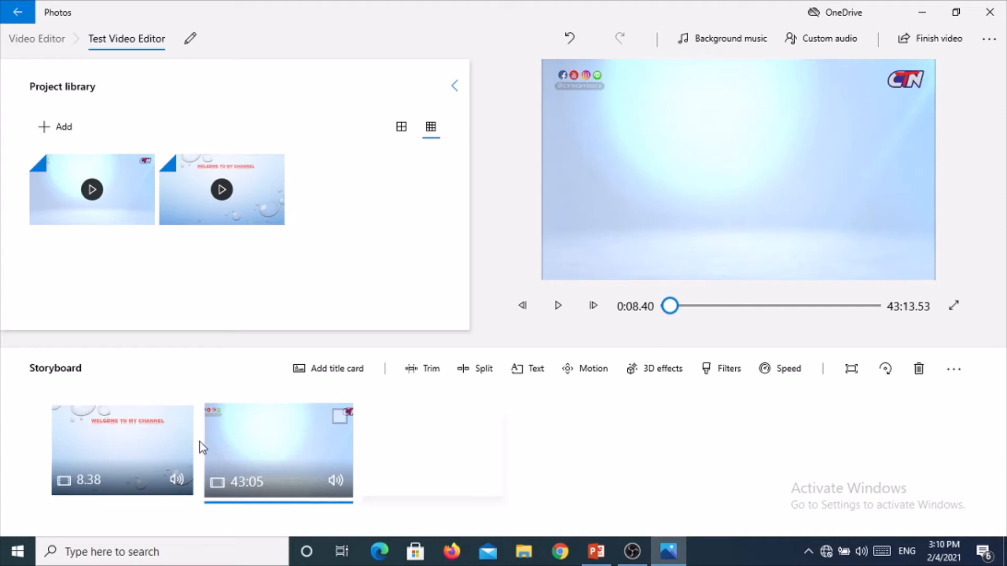
left_click(146, 428)
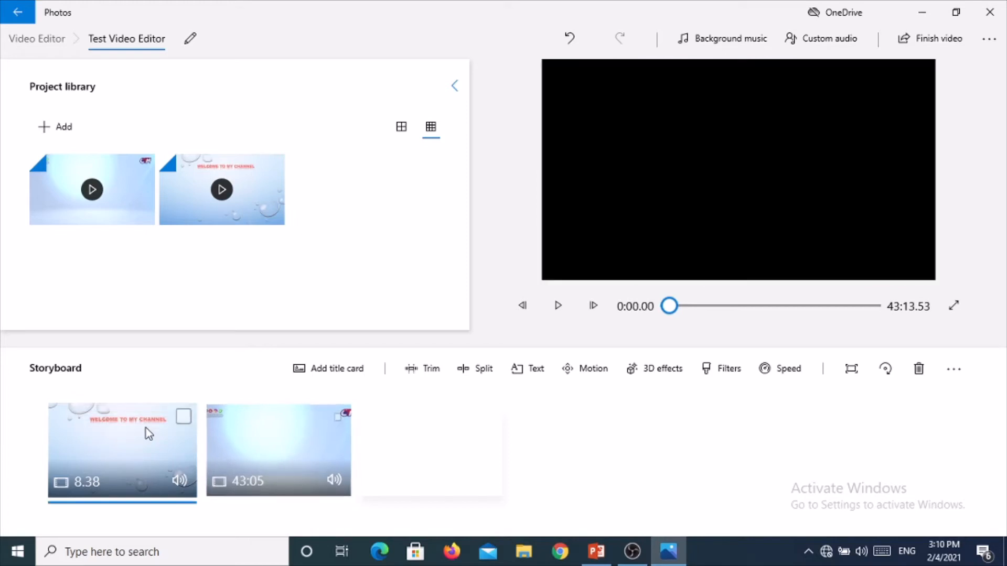
left_click(559, 312)
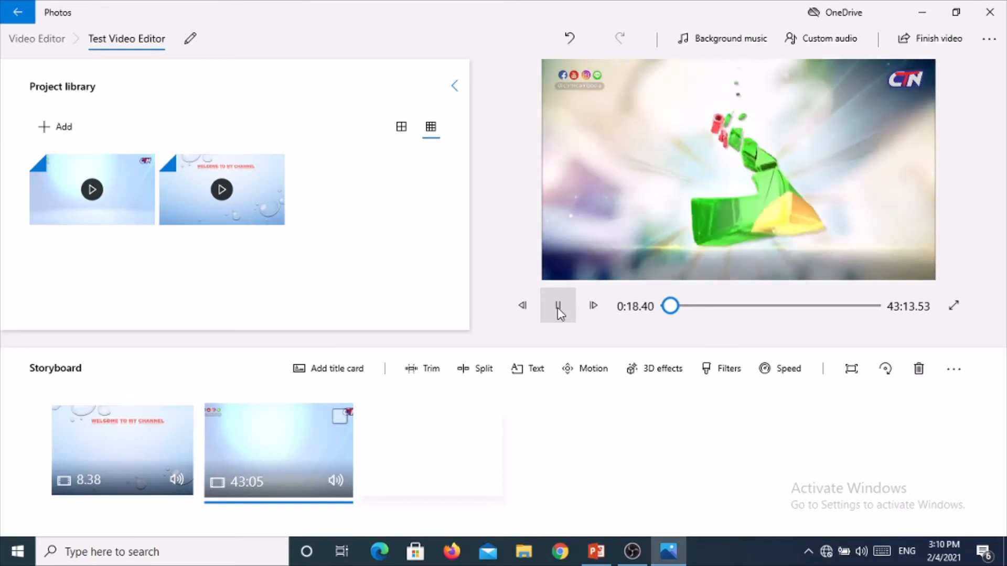
left_click(560, 310)
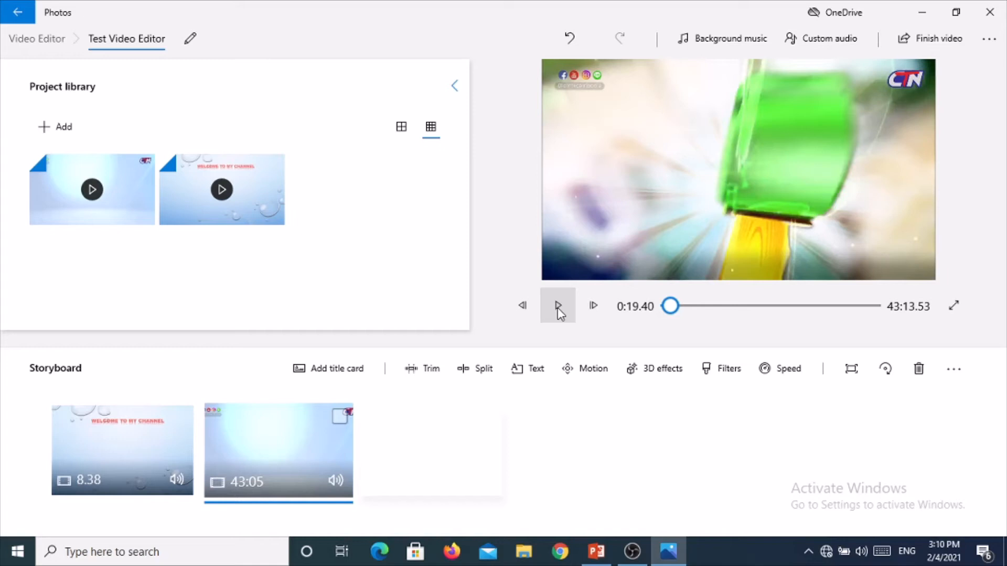
Add a title card to the storyboard and move it to the very beginning
left_click(339, 373)
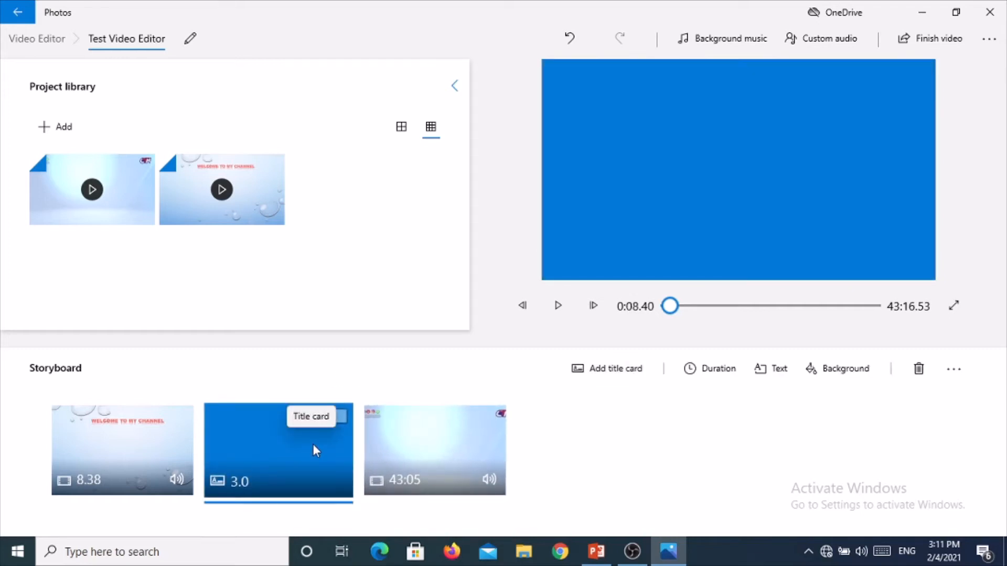
left_click_drag(313, 444, 150, 464)
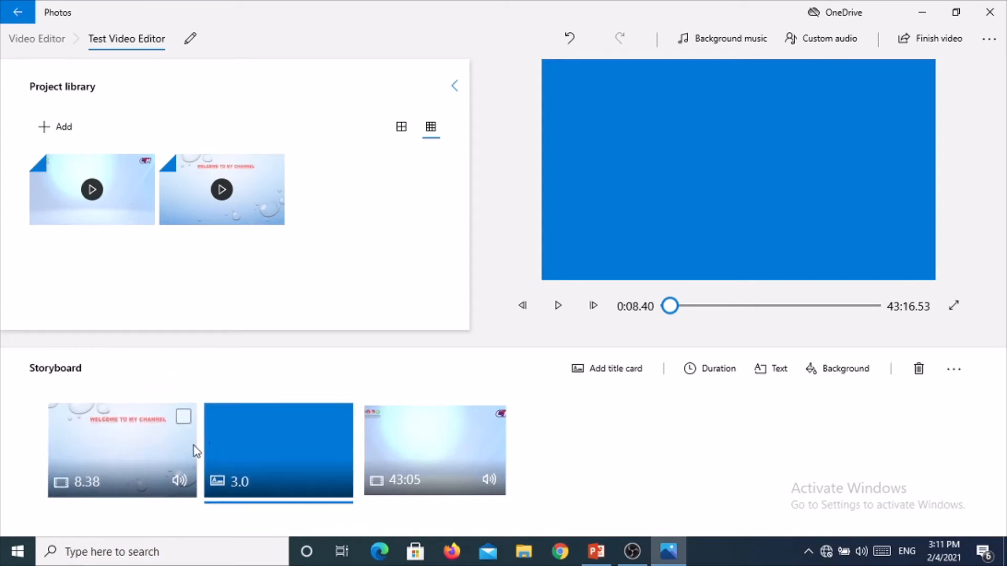
left_click_drag(229, 445, 127, 464)
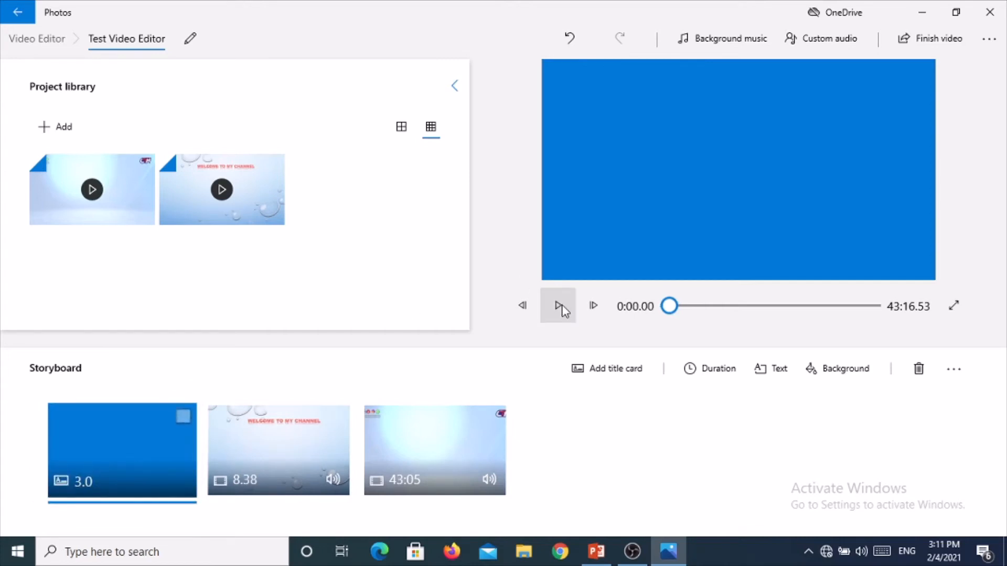
Set the title card's duration to 5 seconds
left_click(689, 376)
left_click(690, 377)
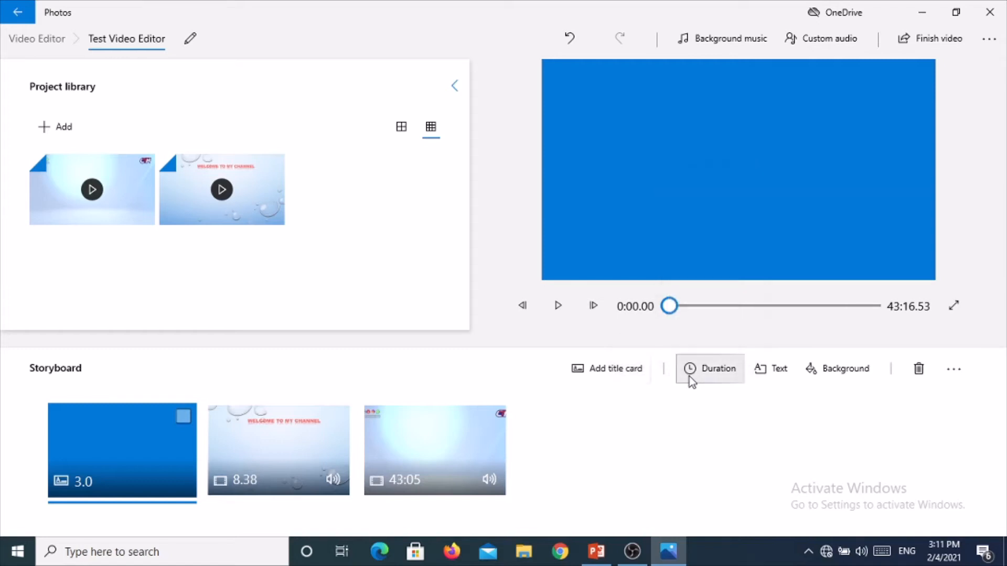
left_click(690, 376)
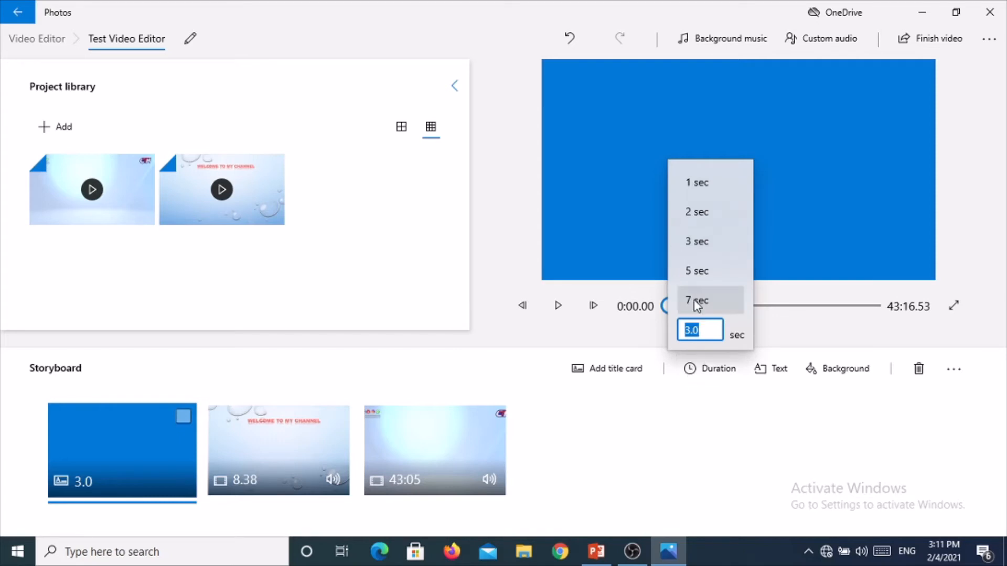
left_click(697, 271)
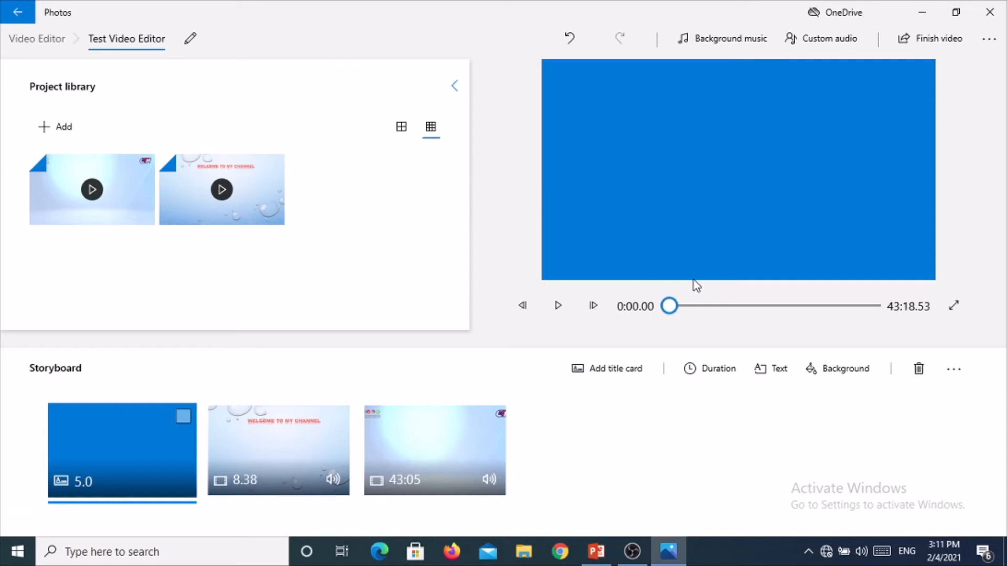
Replace the title card's text with CTN COMEDY
left_click(760, 373)
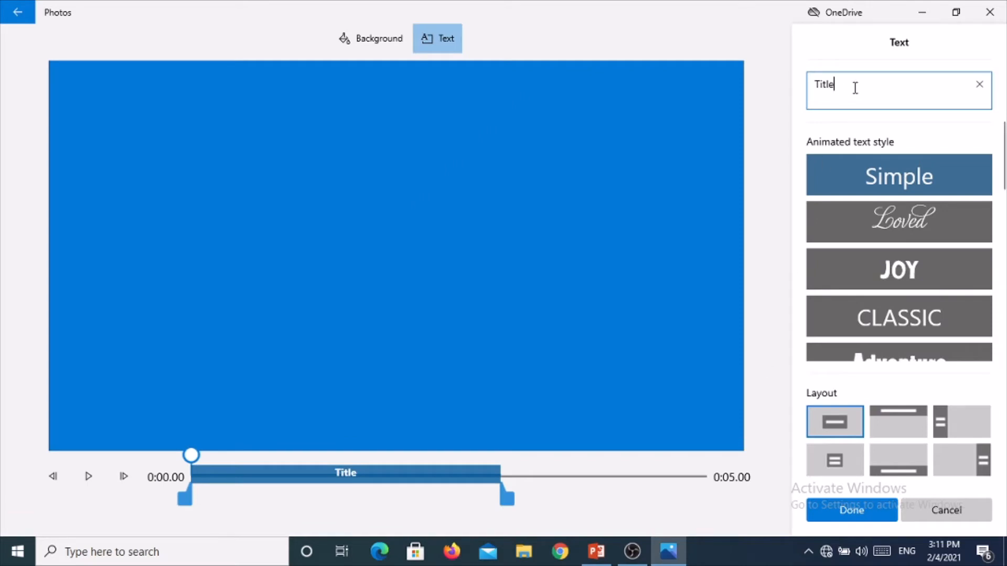
key("BackSpace")
key("BackSpace")
key("BackSpace")
key("BackSpace")
key("BackSpace")
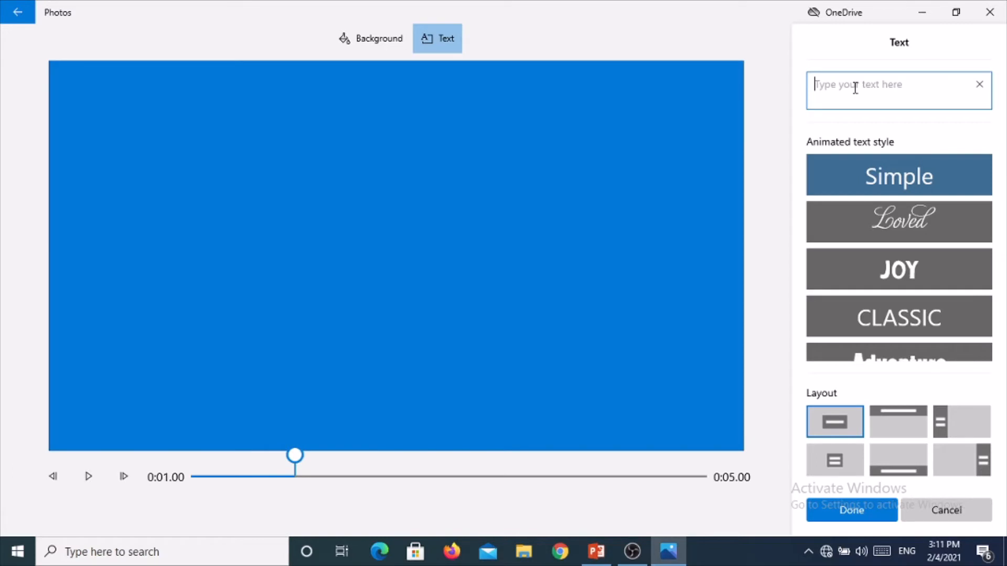
type("CT")
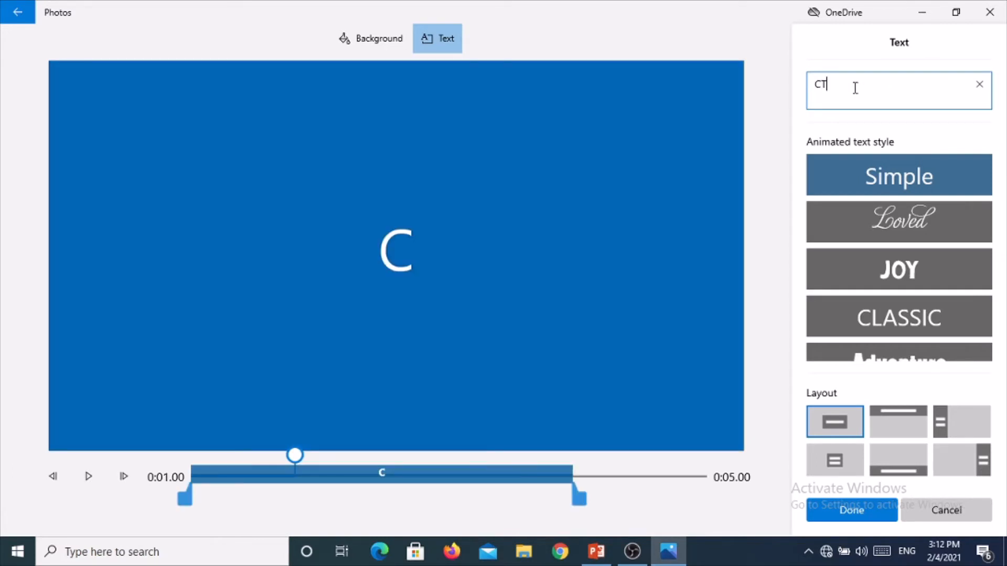
type("N")
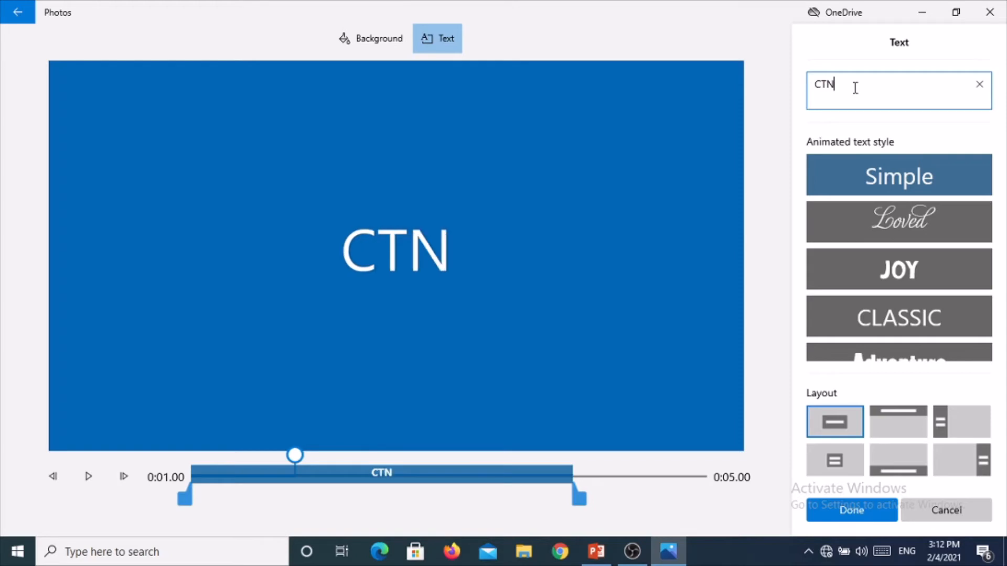
type(" COMEDY")
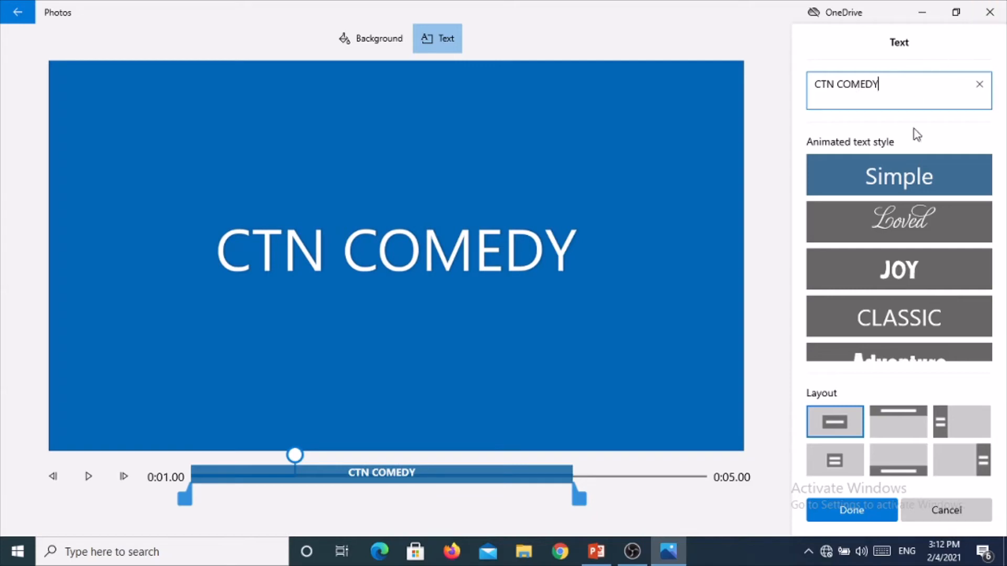
Give the title text the Loved animated style with the centered Title 1 layout and finish editing it
left_click(913, 217)
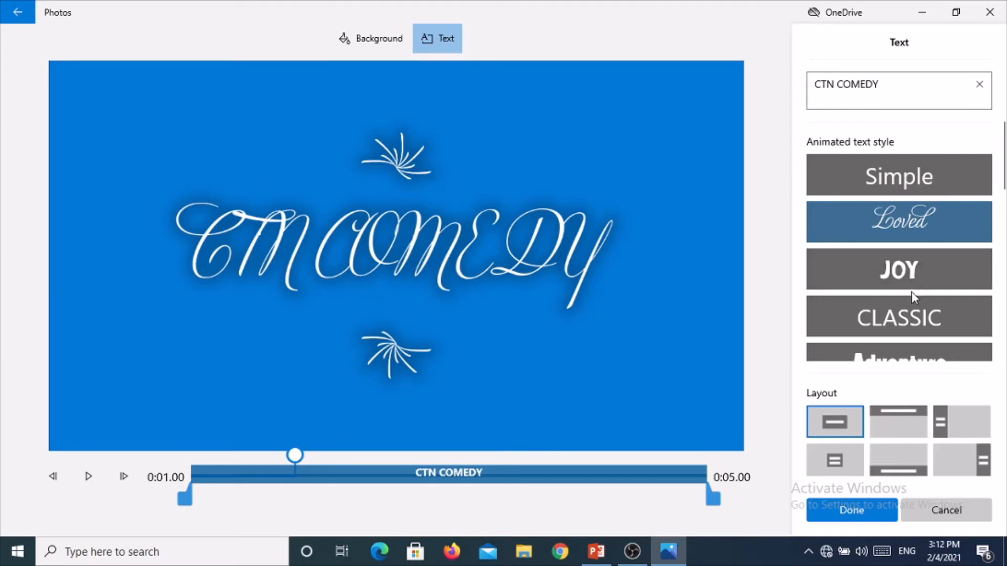
left_click(918, 315)
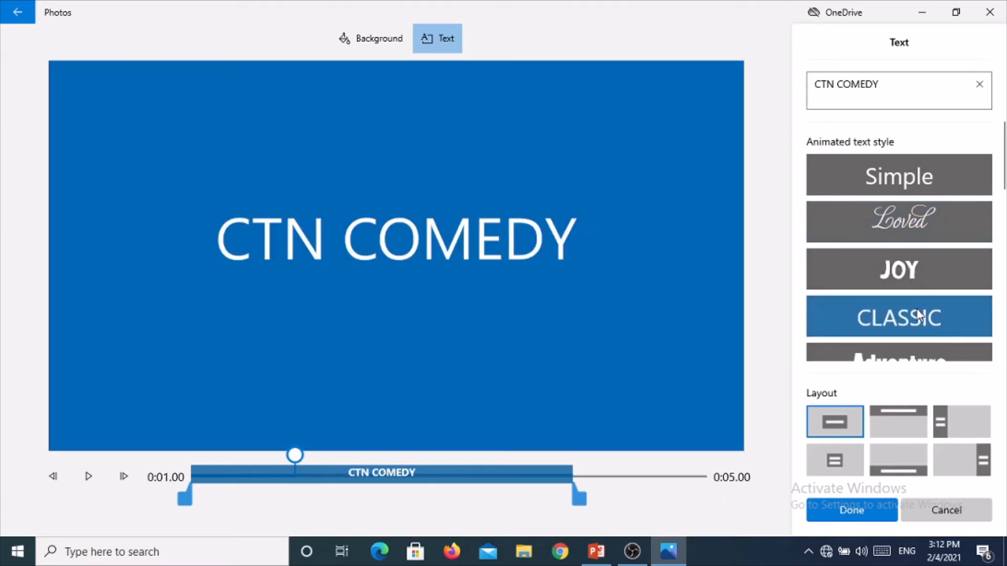
left_click(903, 271)
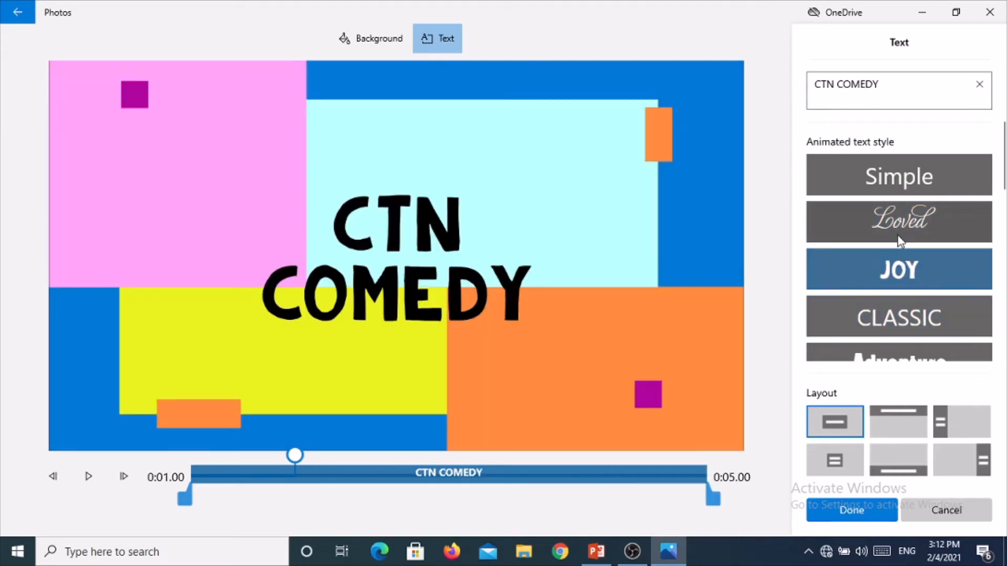
left_click(900, 241)
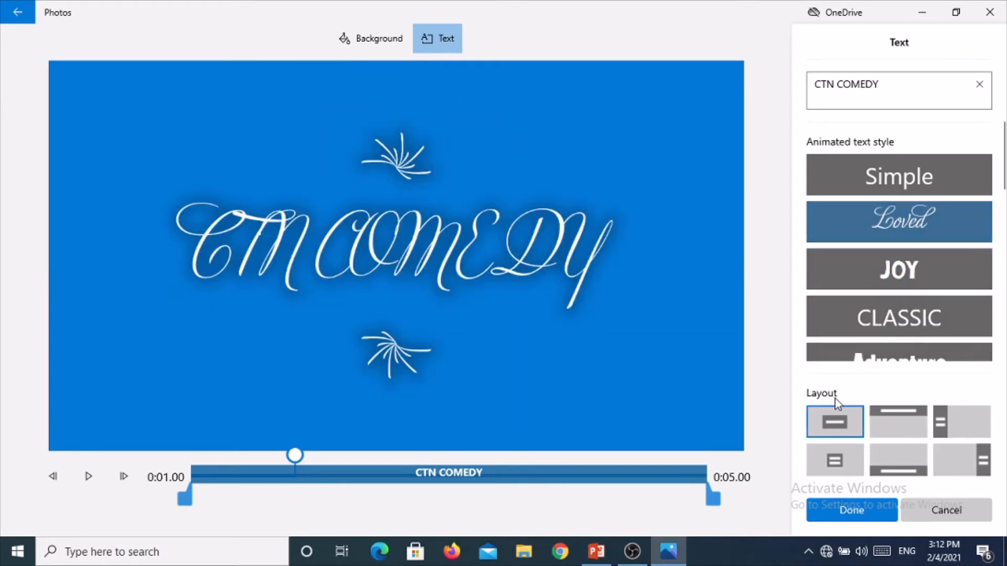
left_click(886, 416)
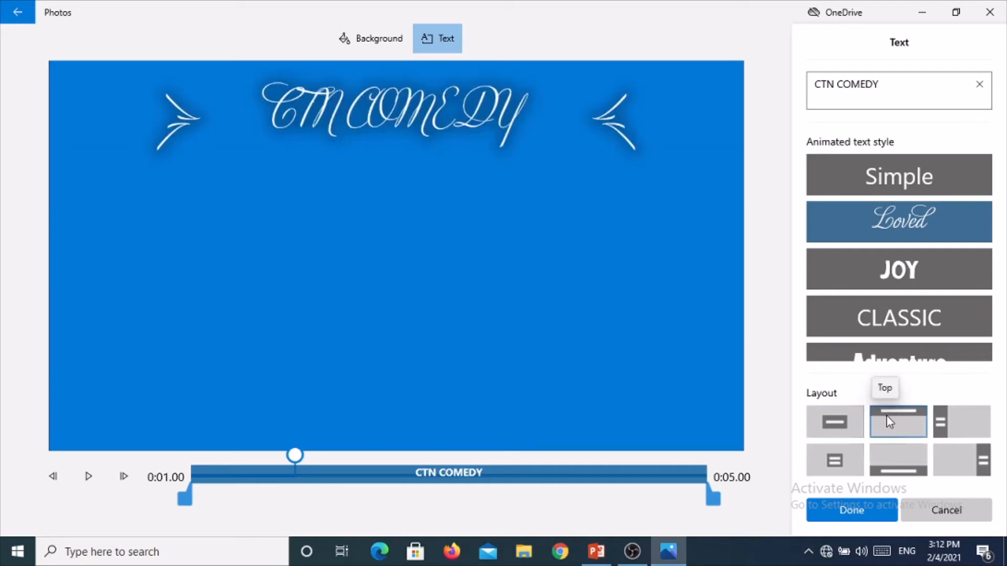
left_click(846, 429)
left_click(895, 475)
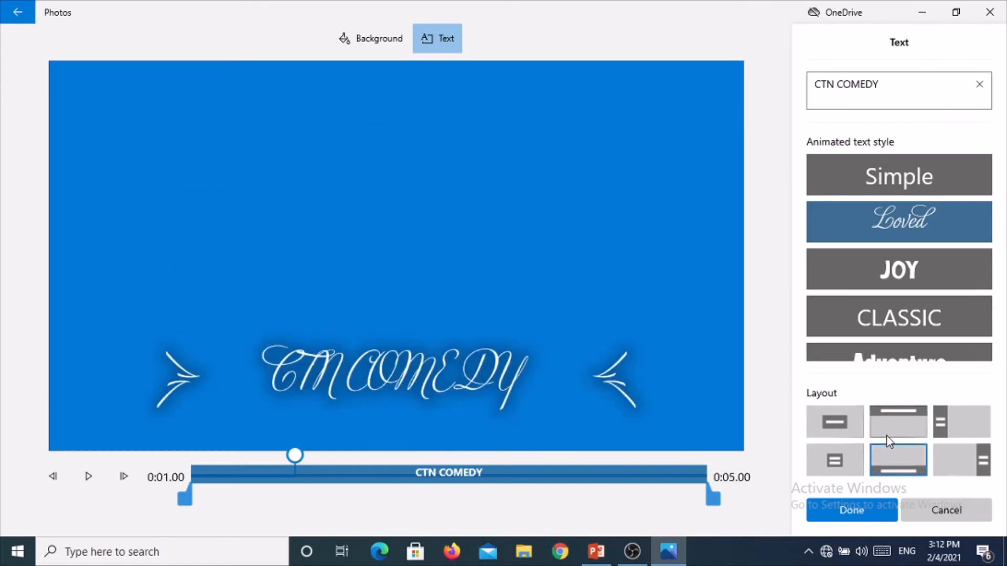
left_click(839, 434)
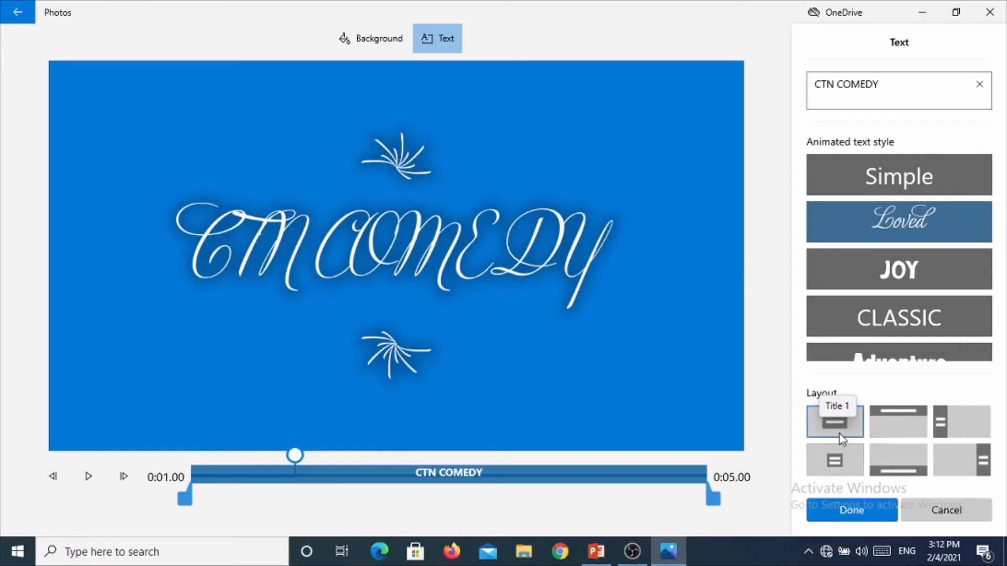
left_click(866, 507)
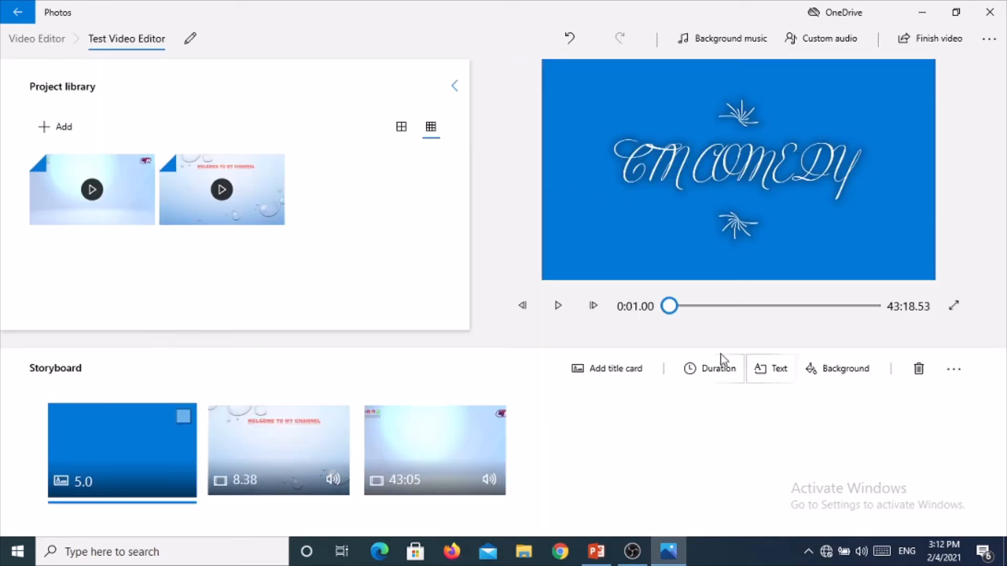
Trim the start of the long third clip so it begins at about 0:37.33
left_click(552, 311)
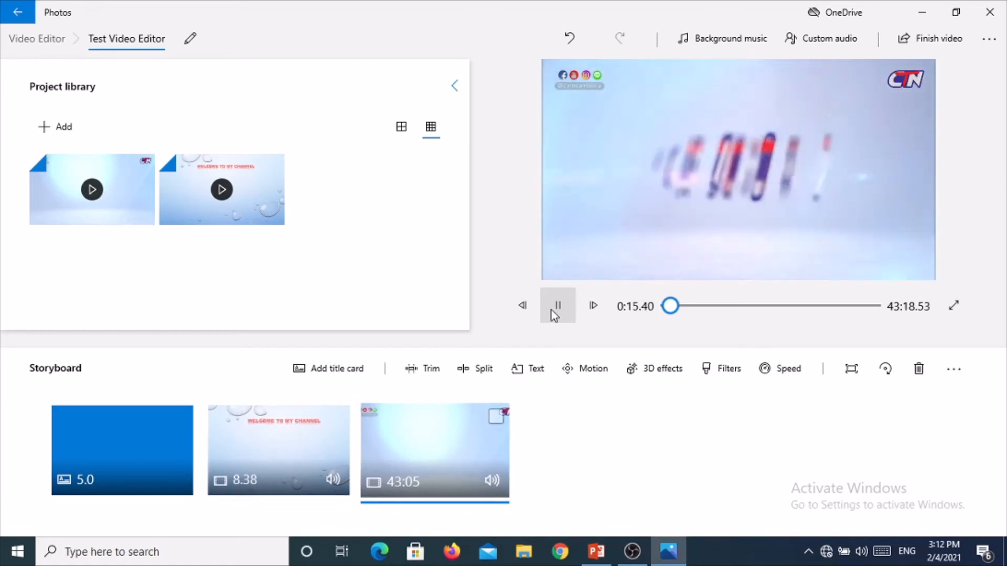
left_click(557, 306)
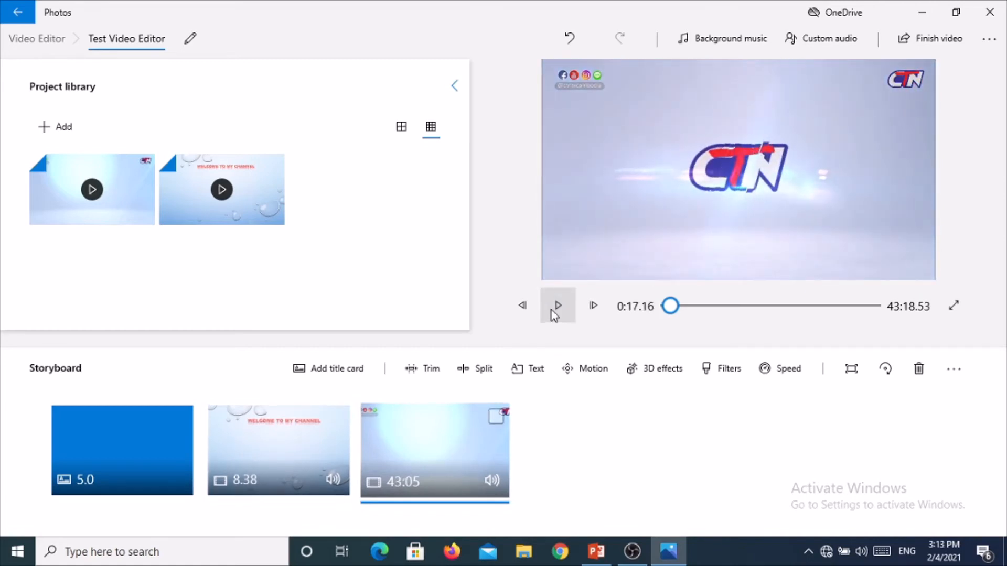
left_click(427, 369)
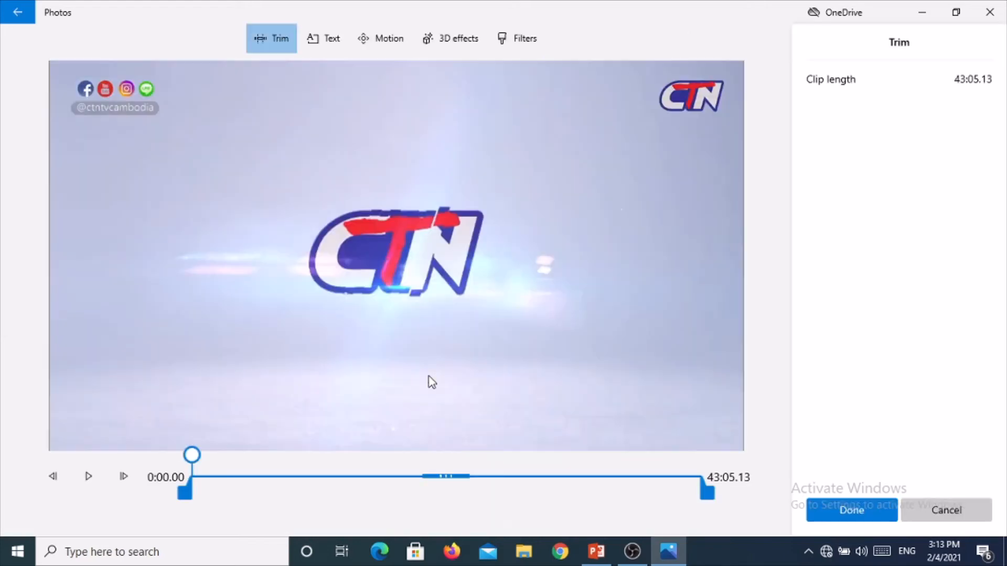
left_click(88, 485)
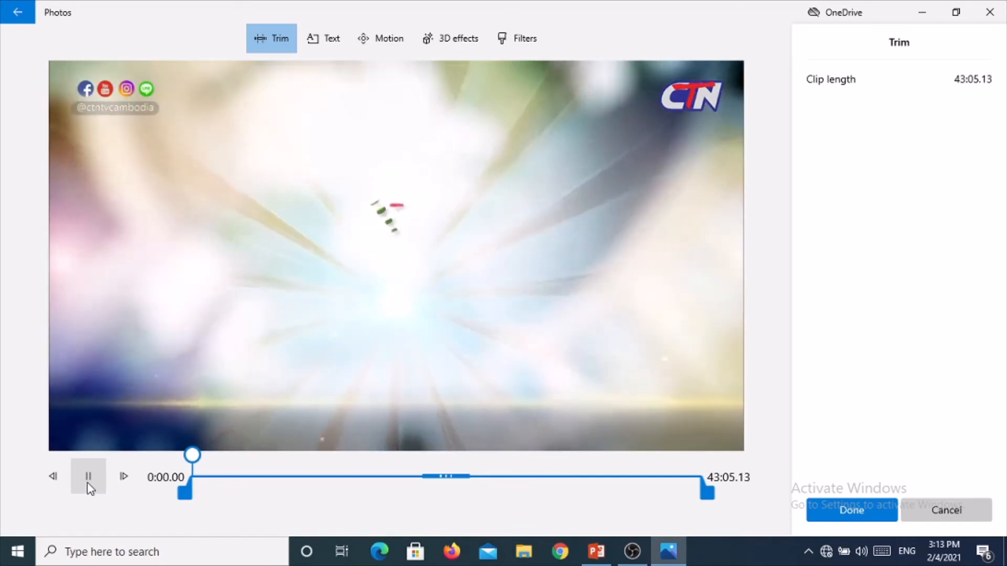
left_click(88, 477)
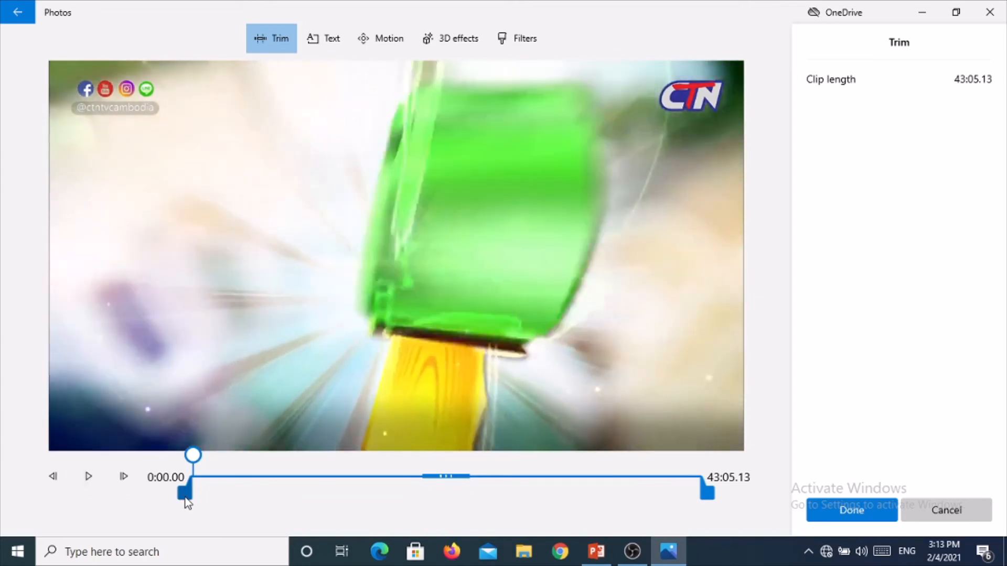
left_click_drag(186, 498, 175, 495)
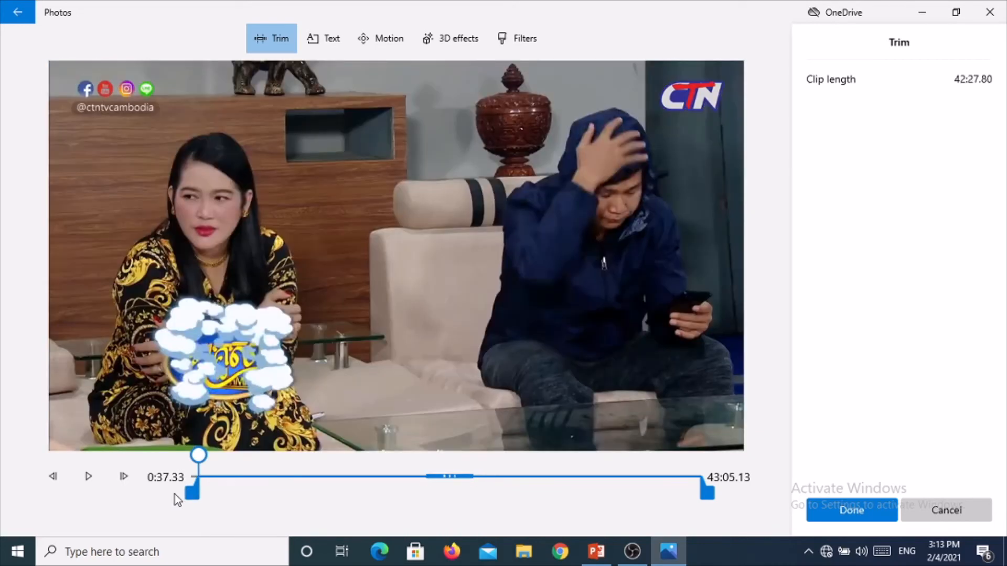
left_click(834, 517)
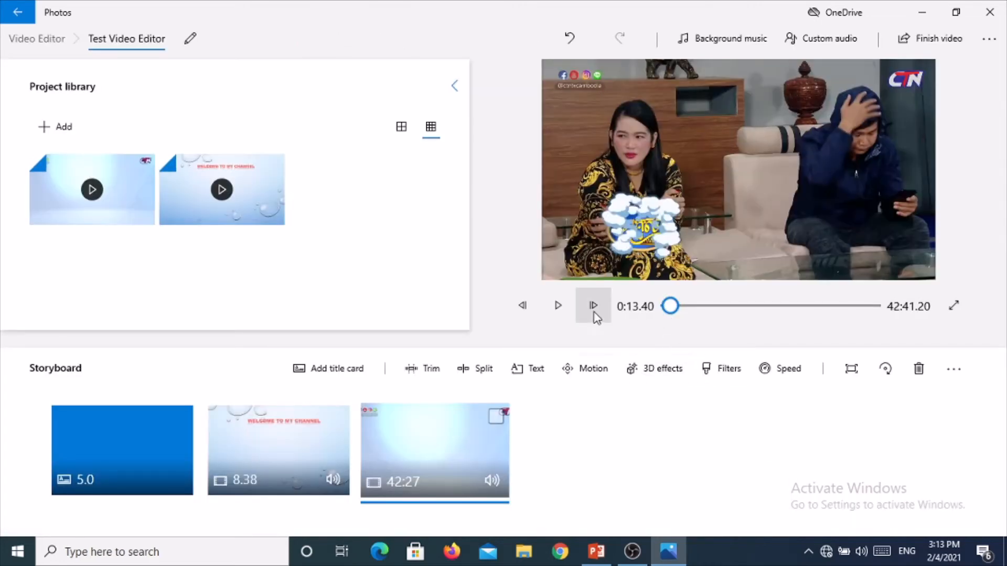
Preview the storyboard from the start and review the third clip's trim settings
left_click(559, 306)
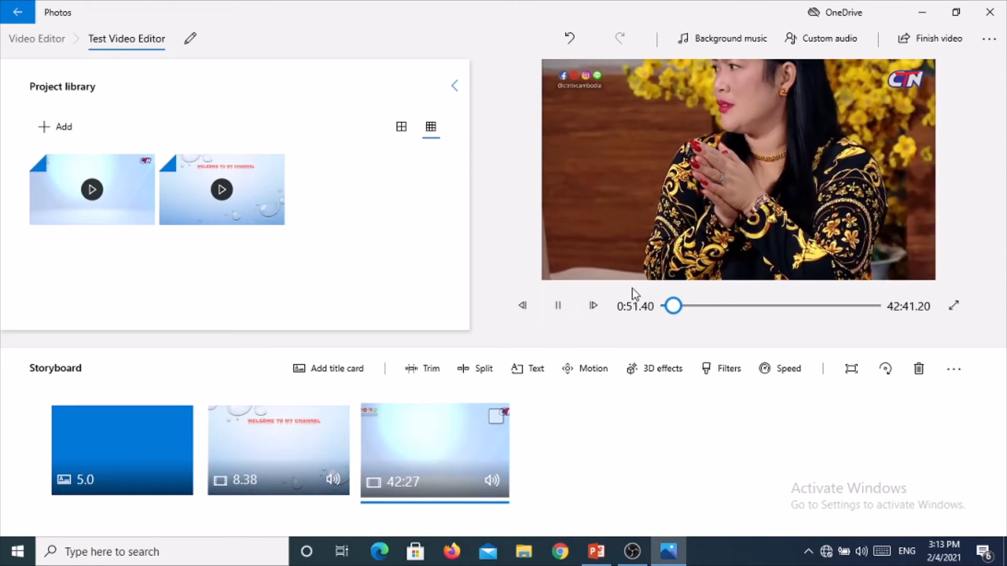
left_click_drag(673, 306, 652, 310)
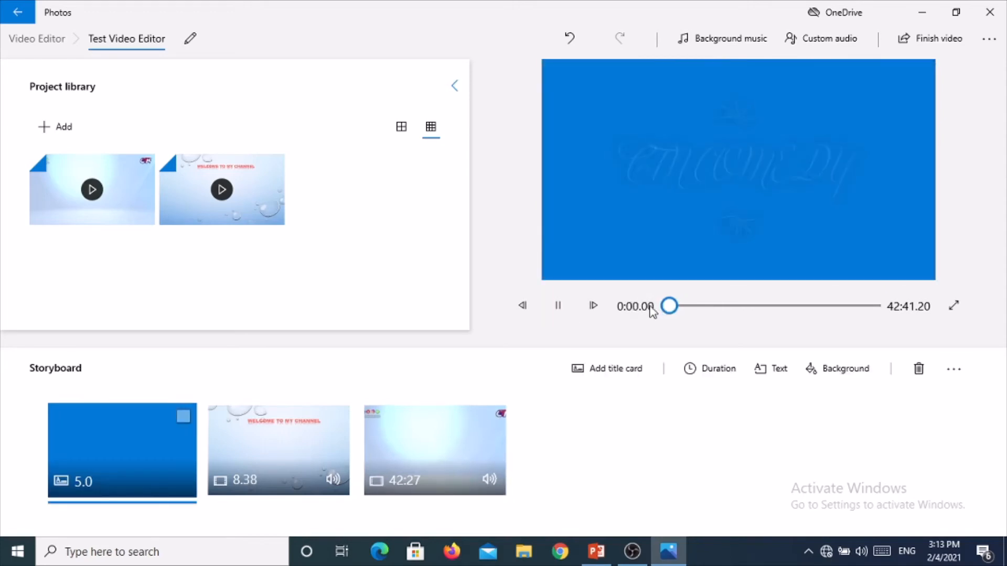
left_click(565, 314)
left_click(565, 313)
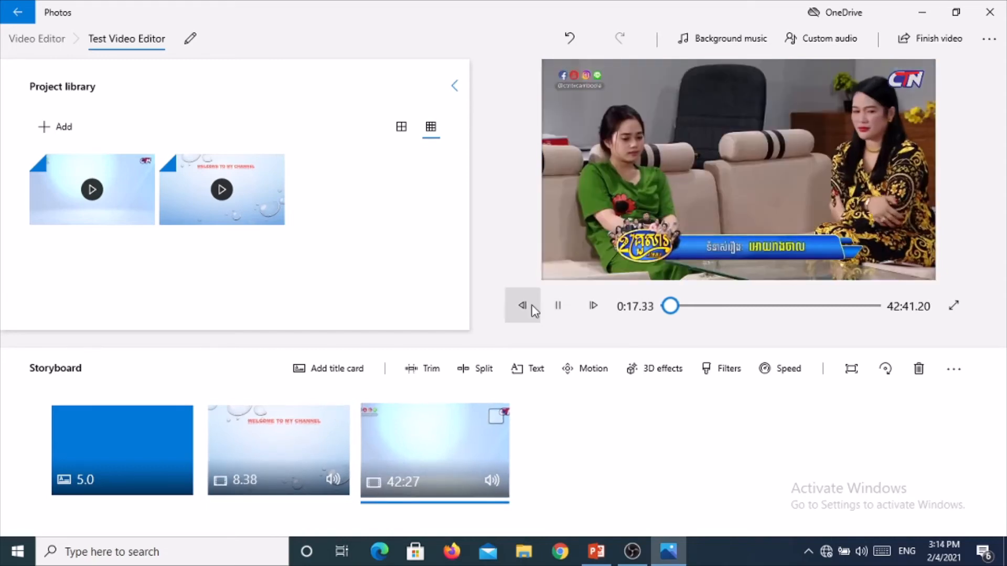
left_click(435, 373)
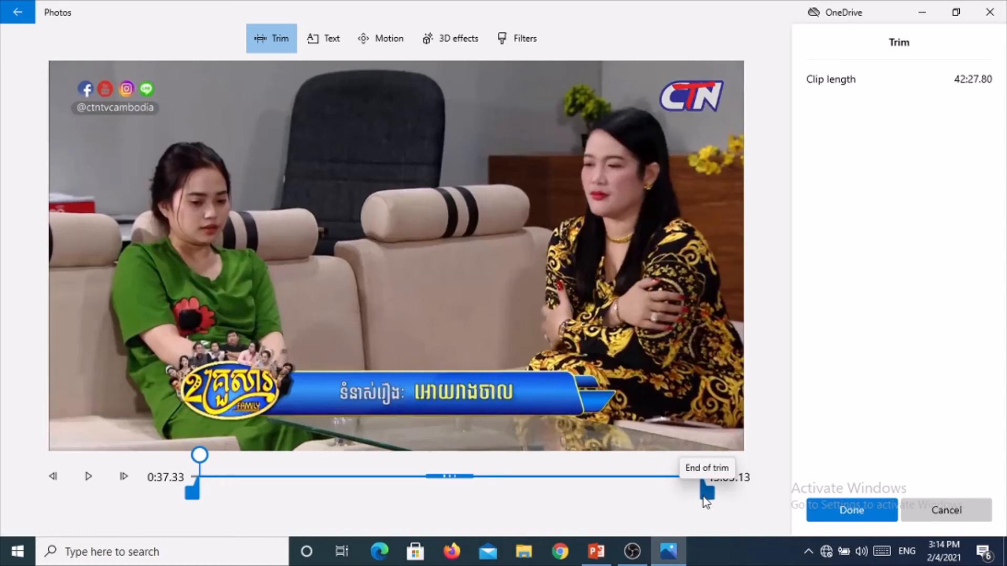
left_click(826, 519)
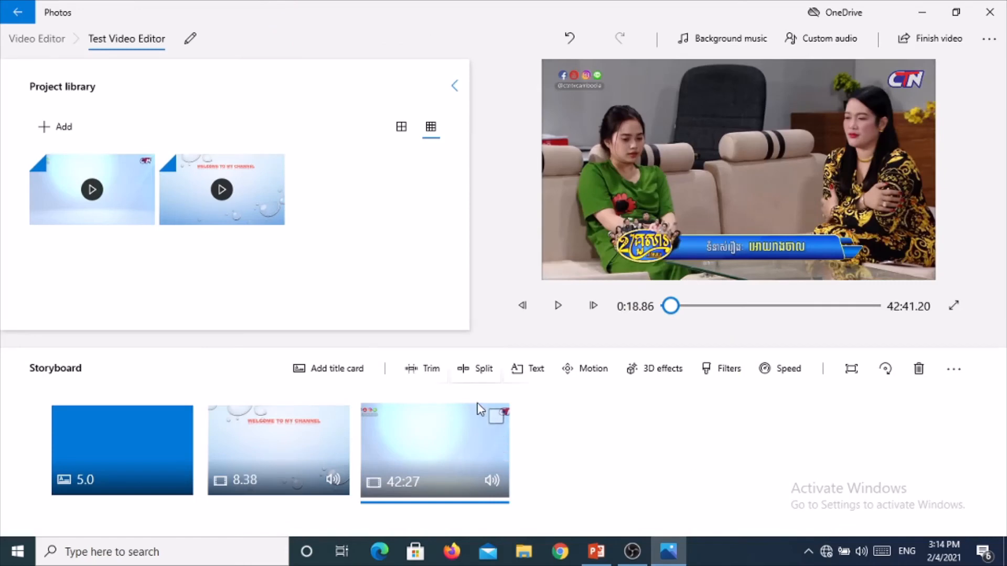
Split the trimmed clip at about 0:05.46
left_click(467, 370)
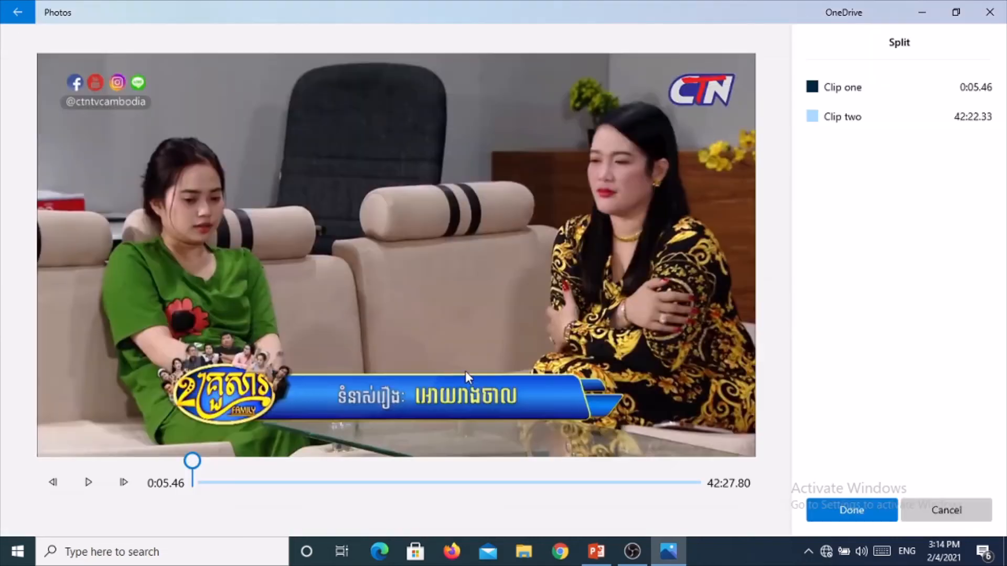
left_click(816, 516)
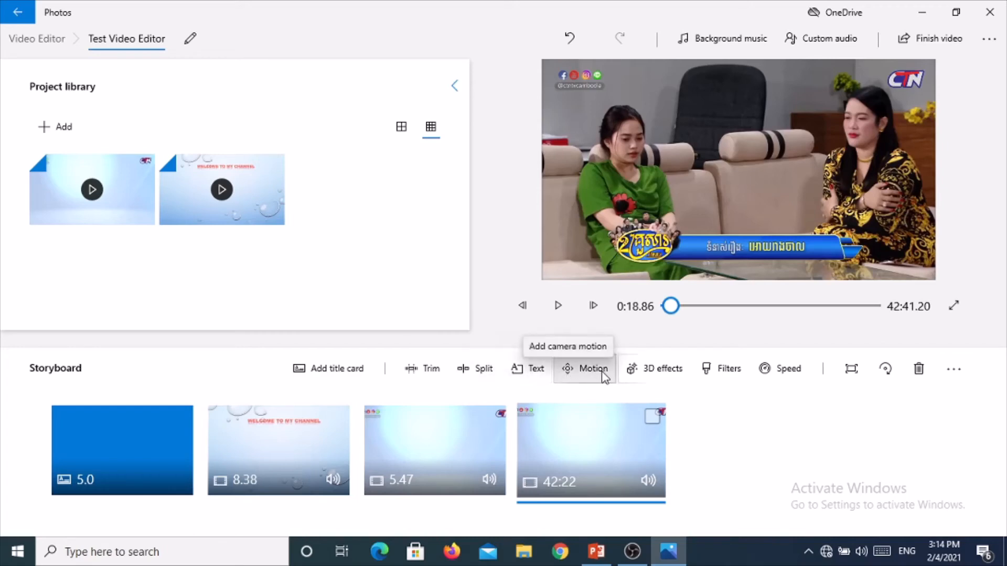
Apply the Balloons 3D effect to the last clip in the storyboard
left_click(638, 370)
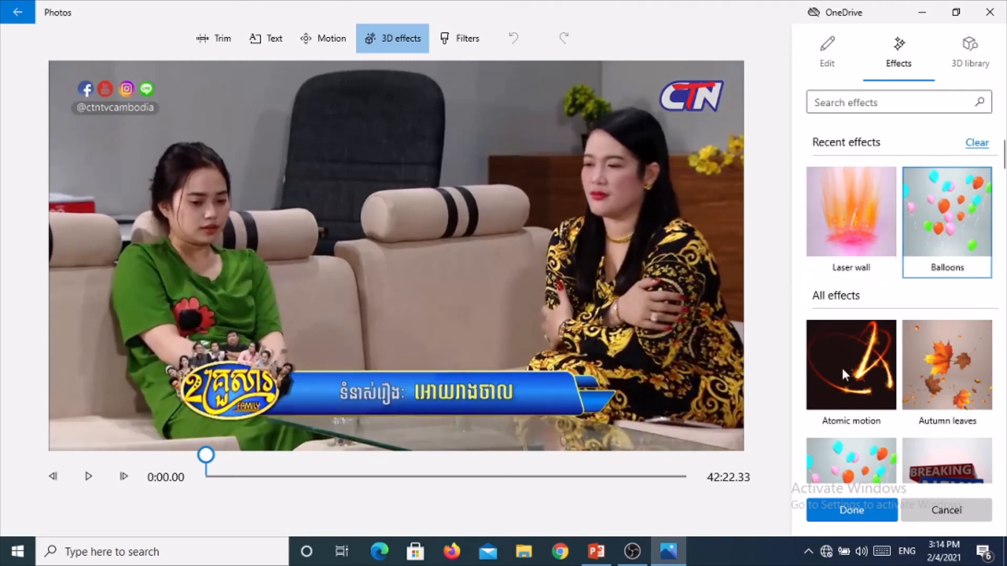
left_click(835, 488)
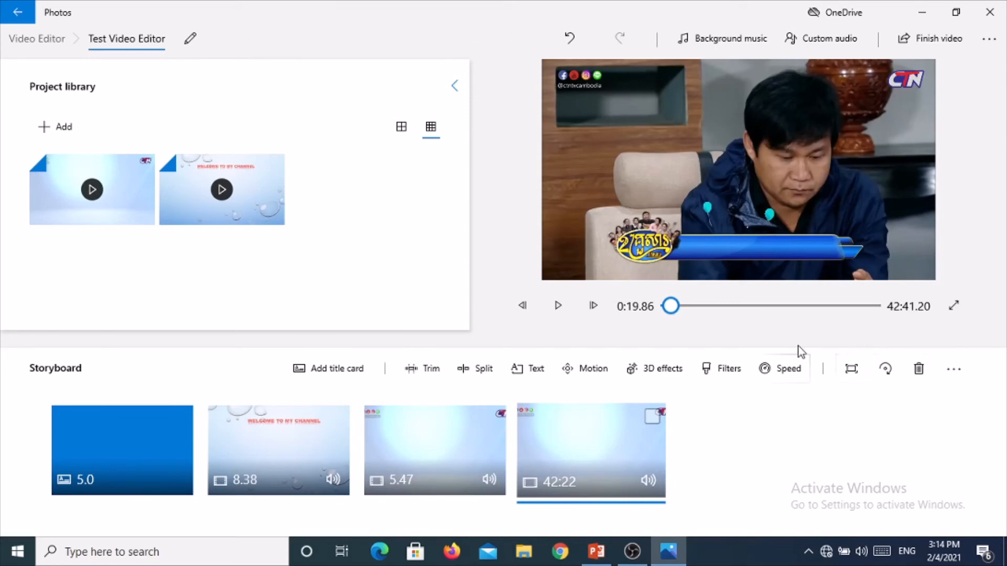
Apply the Classic filter to the last clip in the storyboard
left_click(710, 377)
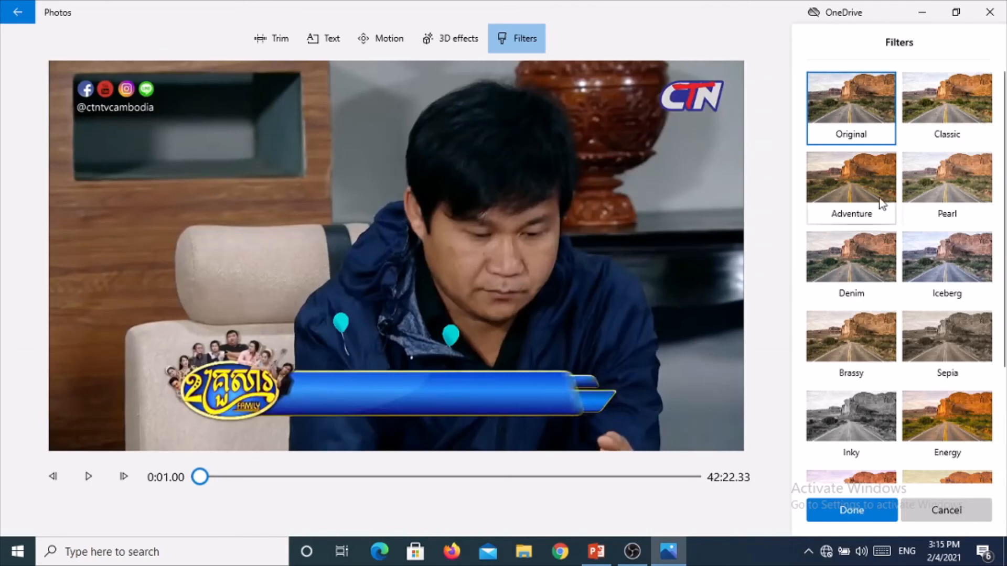
left_click(942, 109)
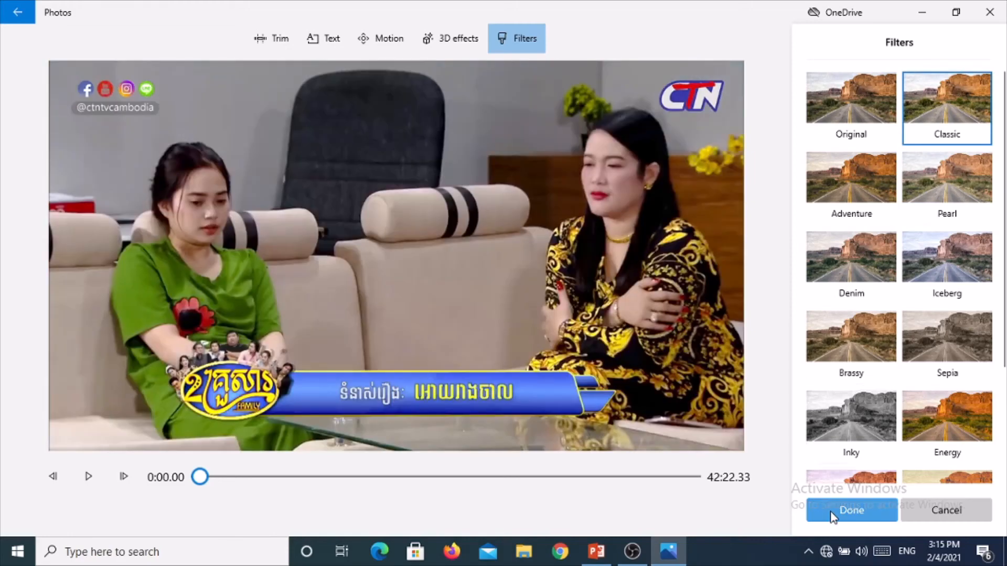
left_click(833, 517)
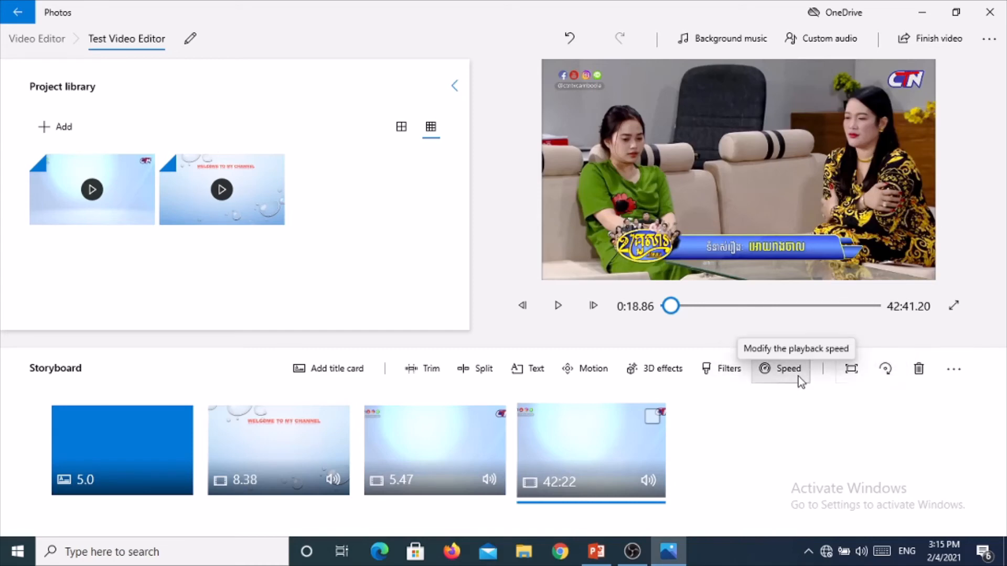
Open the last clip's playback speed control and dismiss it without changes
left_click(799, 376)
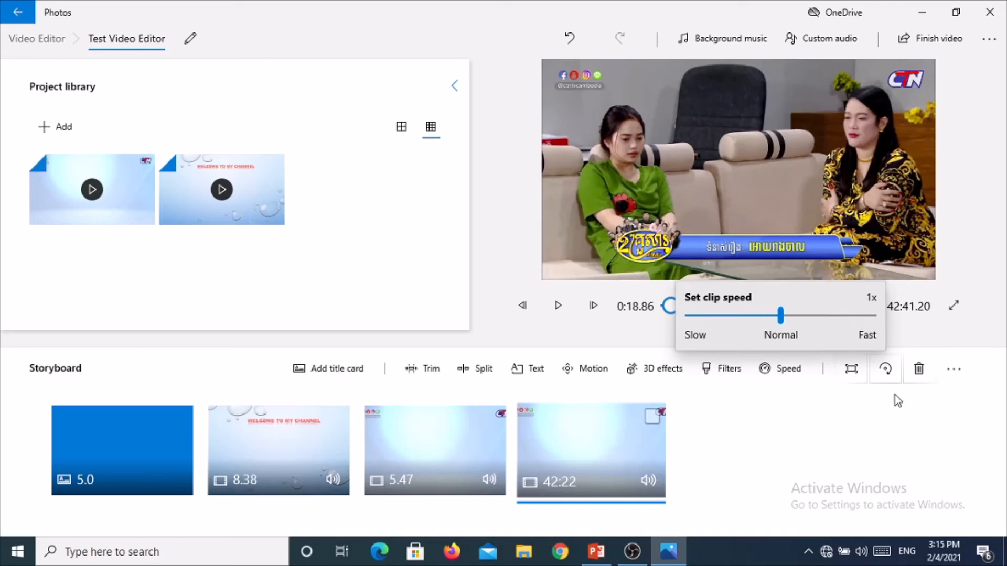
left_click(857, 391)
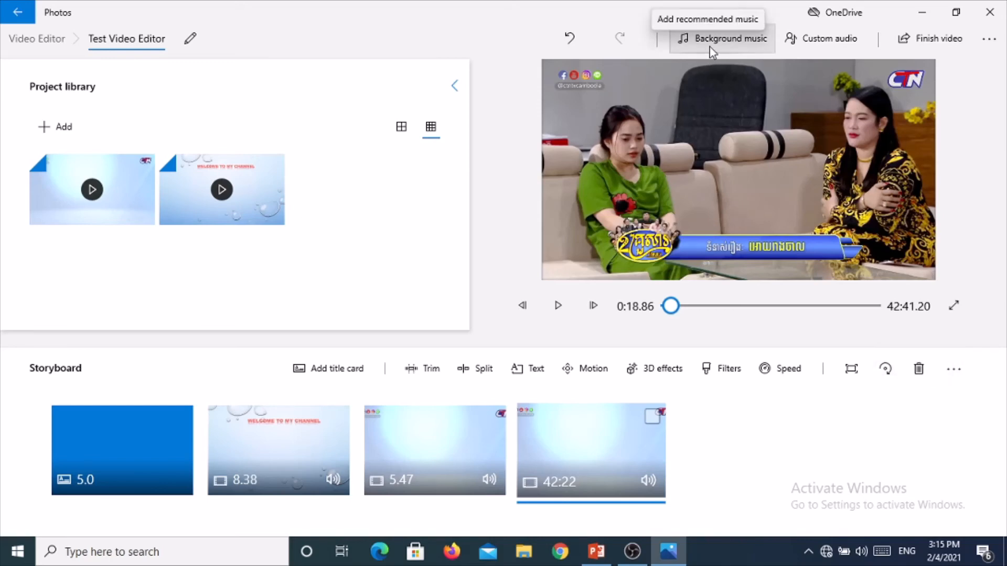
Choose Amplified as the background music and preview the storyboard briefly
left_click(723, 38)
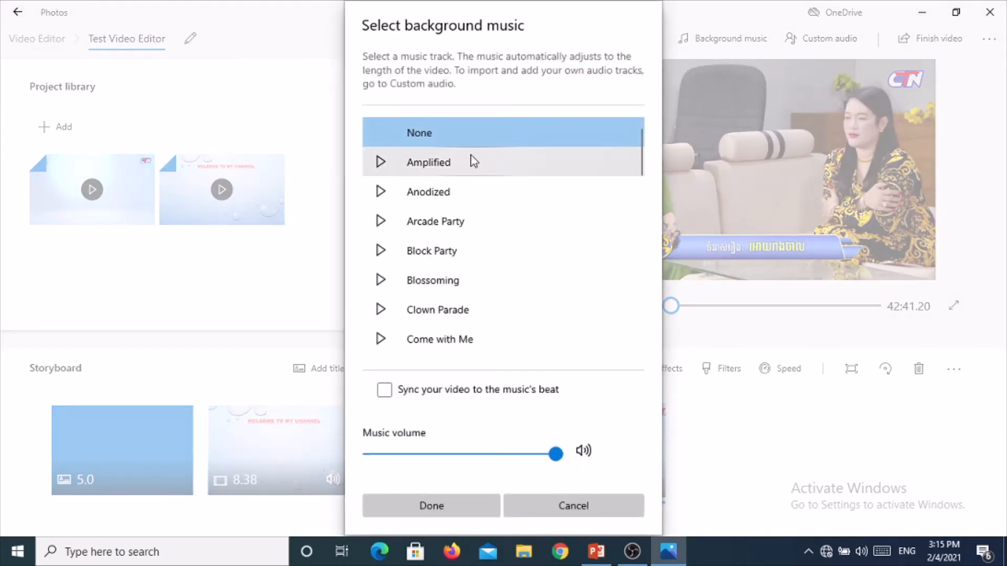
left_click(472, 159)
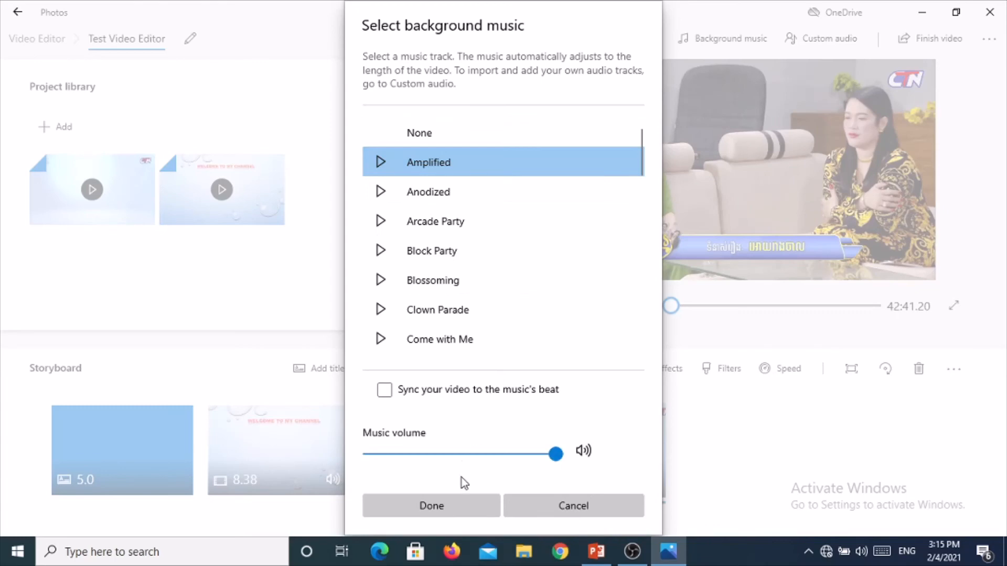
left_click(458, 499)
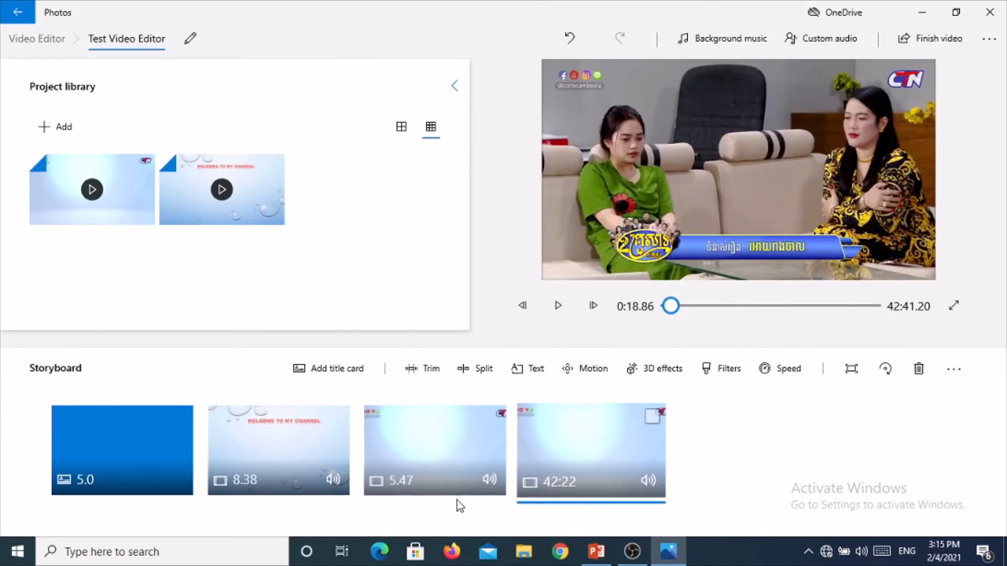
left_click(555, 313)
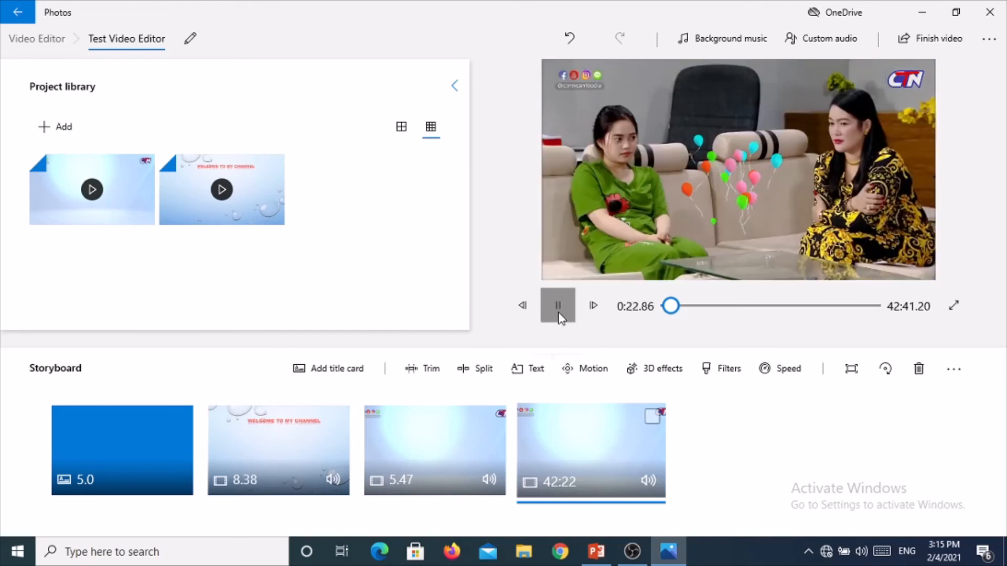
left_click(559, 314)
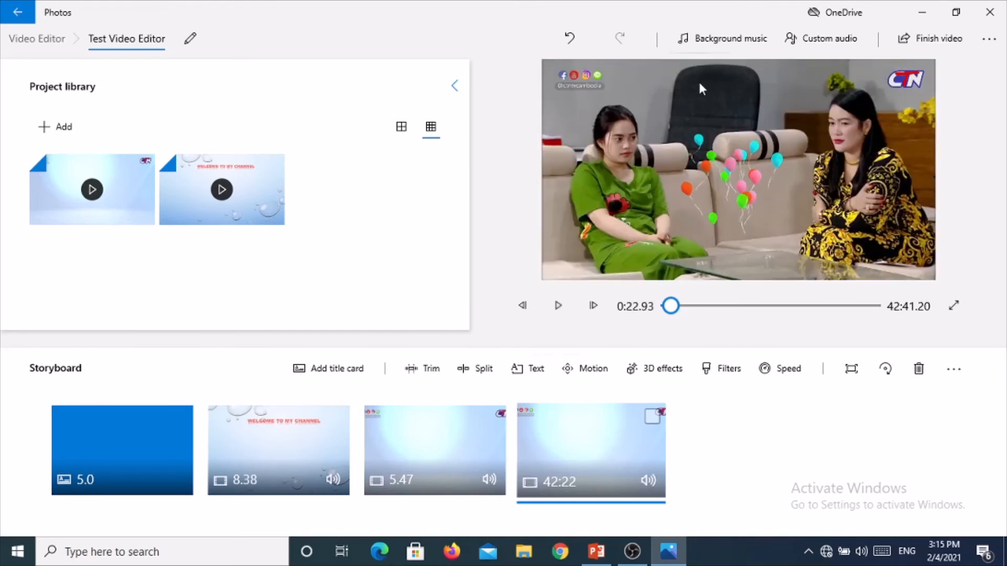
Set the background music to None with the music volume lowered to about half
left_click(709, 47)
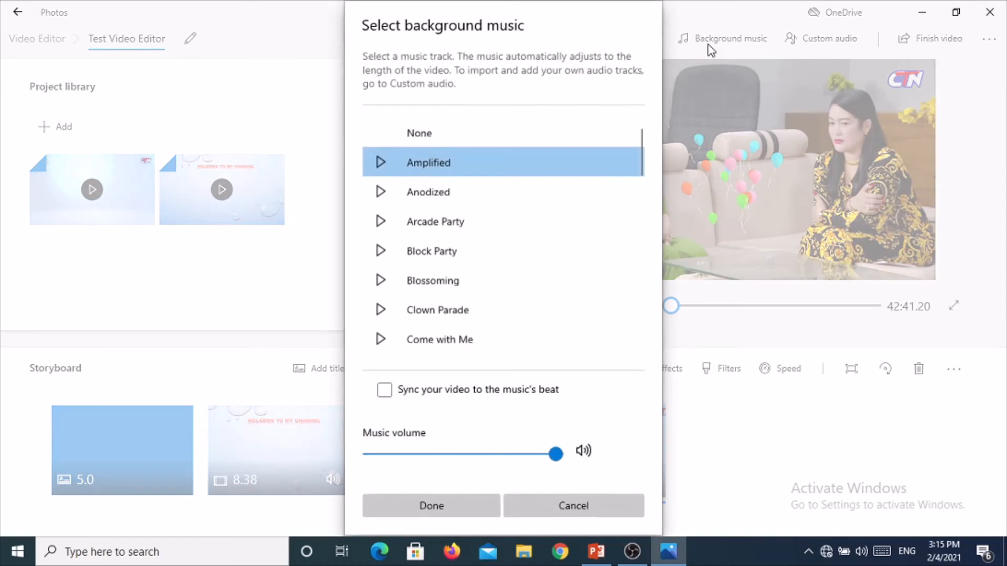
left_click(482, 454)
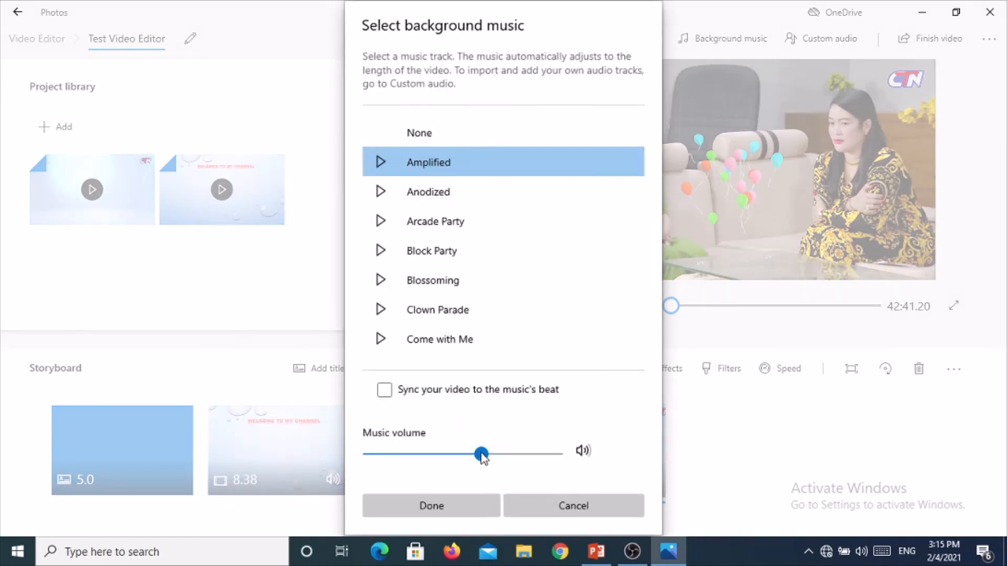
left_click(411, 135)
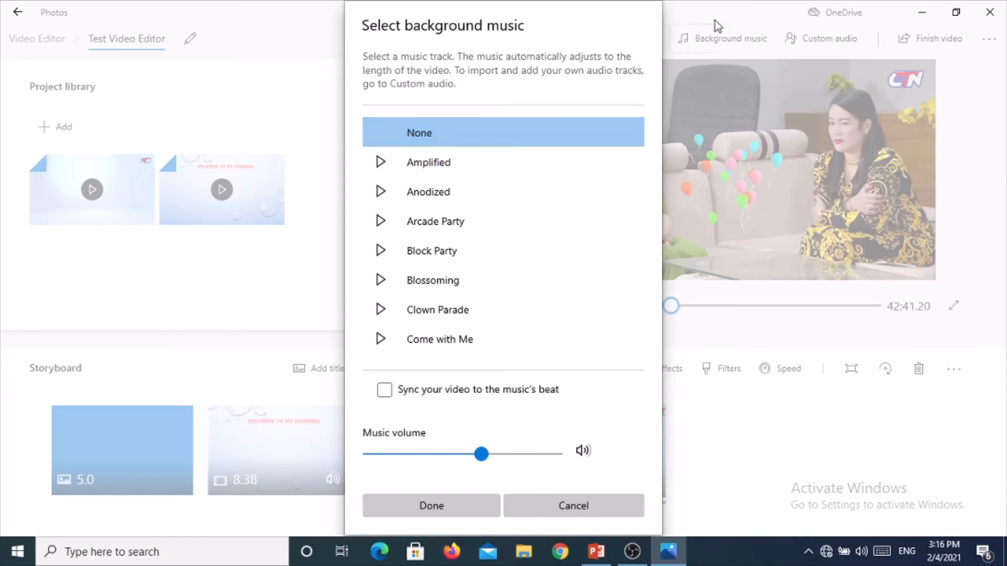
left_click_drag(739, 20, 813, 43)
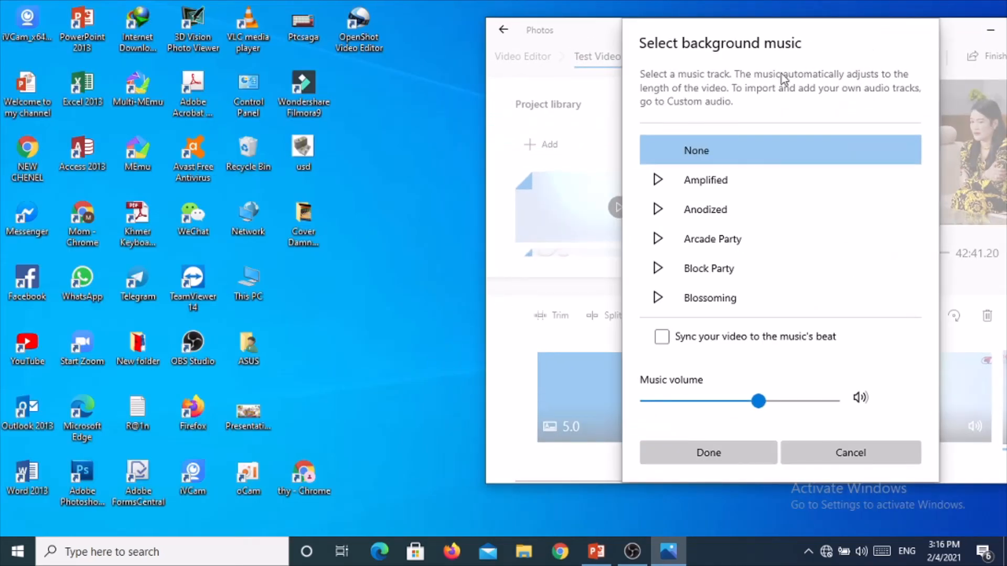
left_click(725, 458)
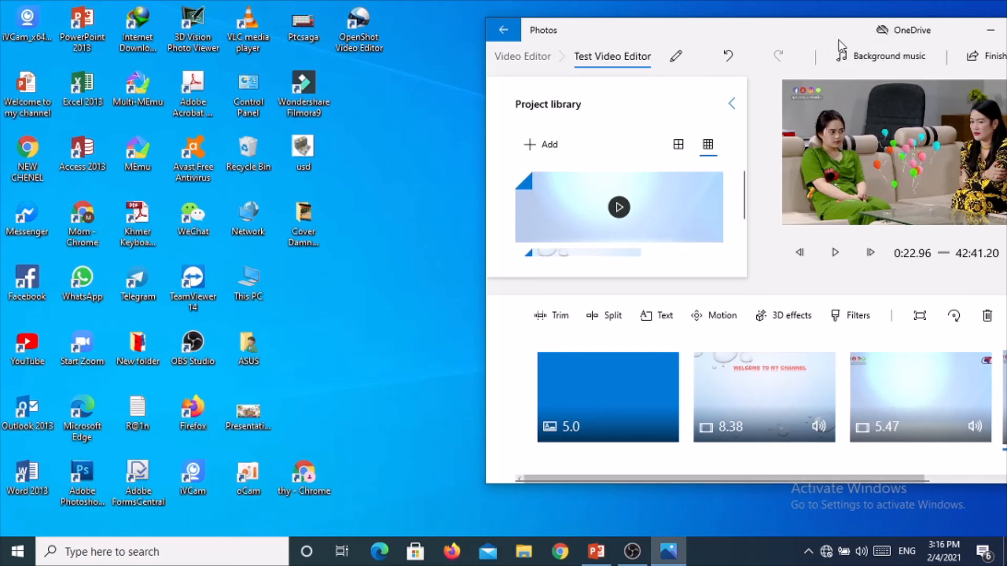
Add the first MP3 file listed under Yesterday in Downloads as custom audio, then play the preview briefly
left_click_drag(839, 39, 701, 40)
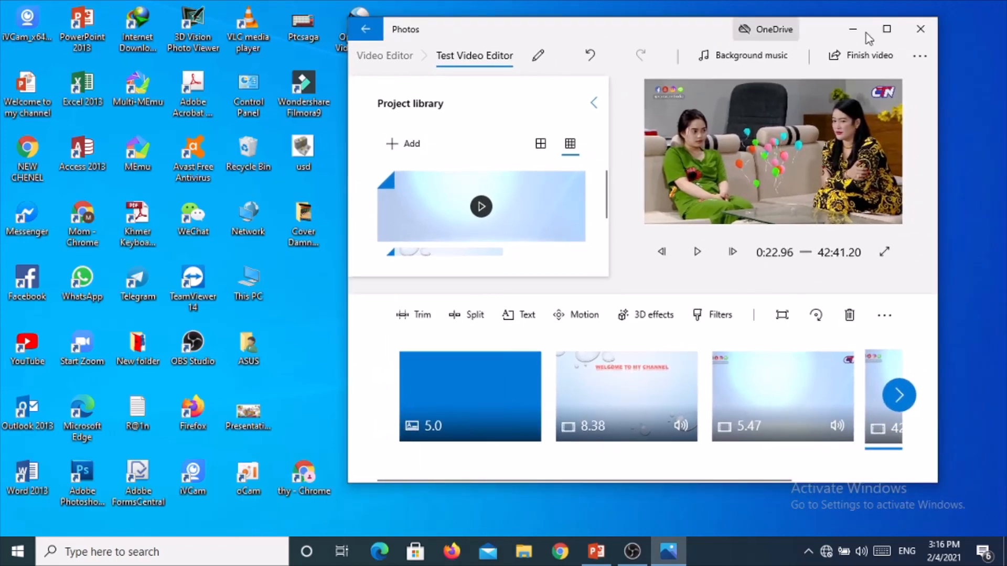
left_click(886, 31)
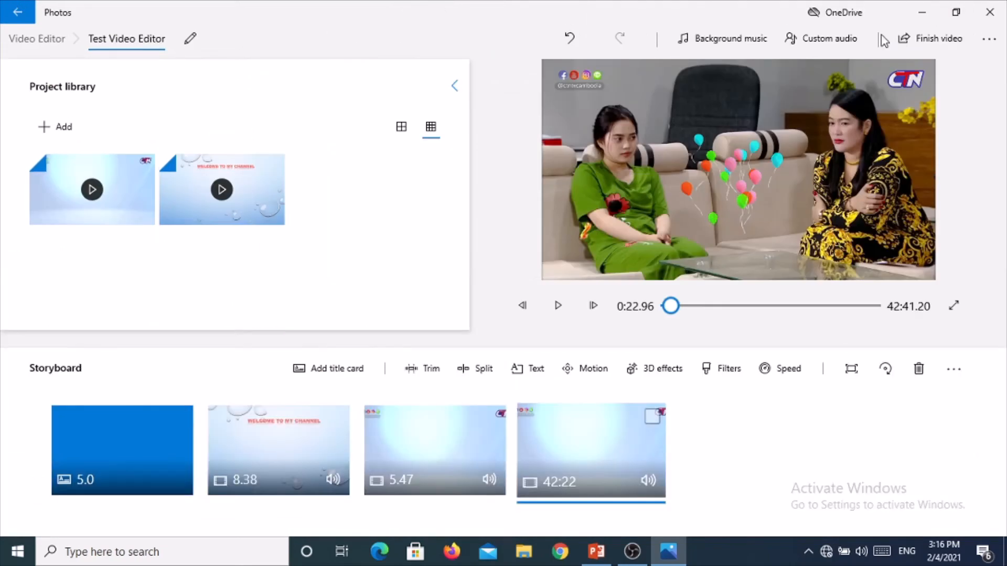
left_click(841, 41)
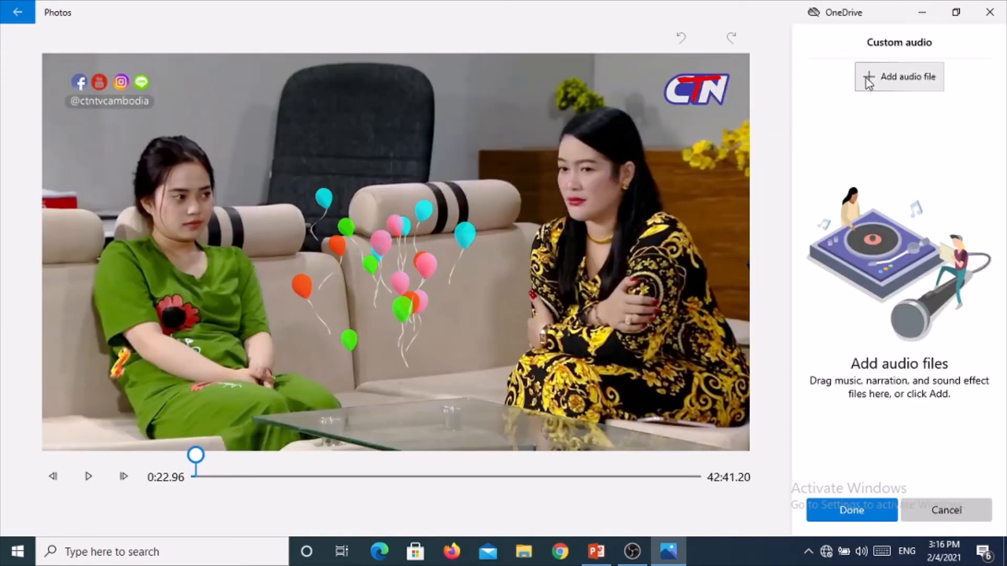
left_click(868, 82)
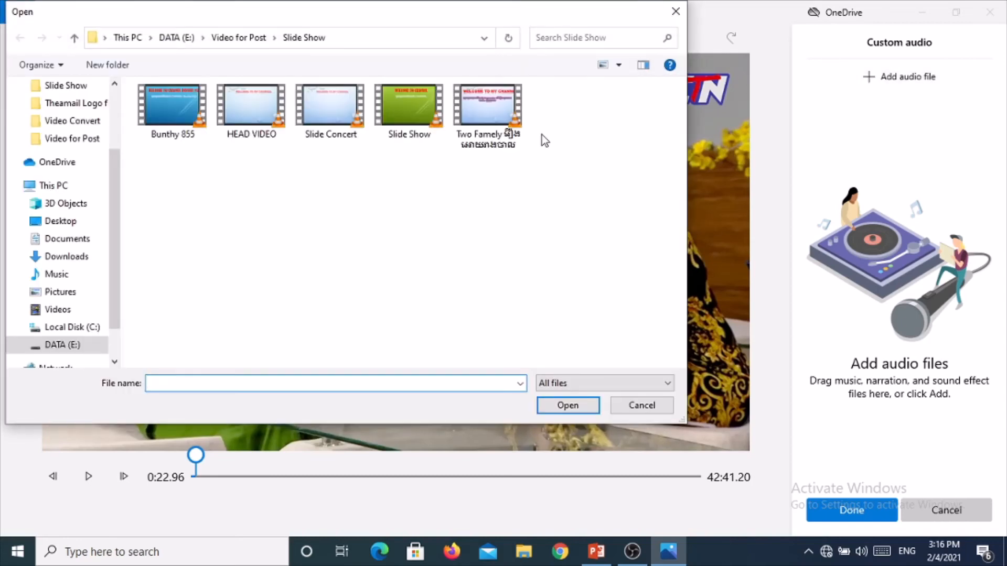
left_click_drag(115, 202, 111, 124)
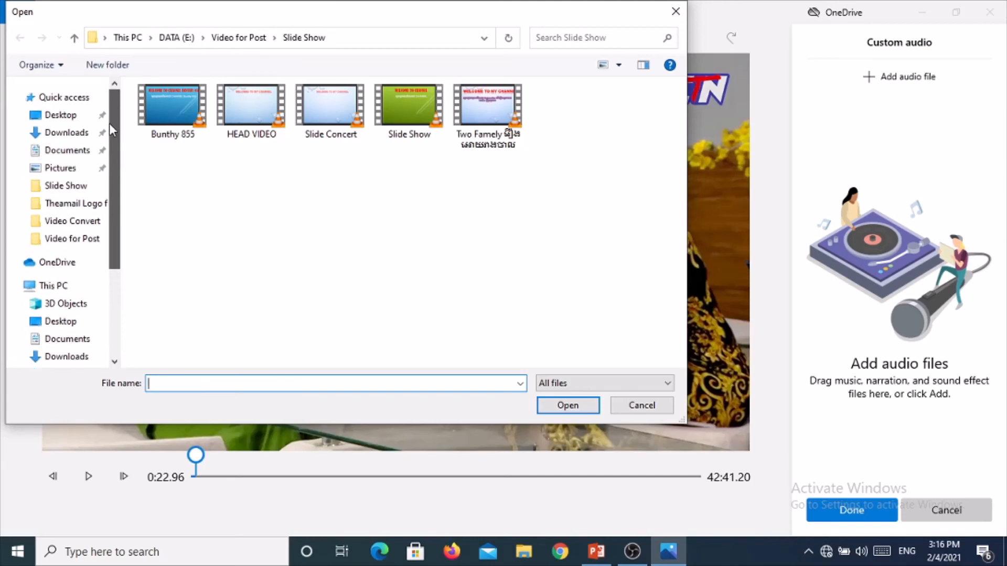
left_click(94, 133)
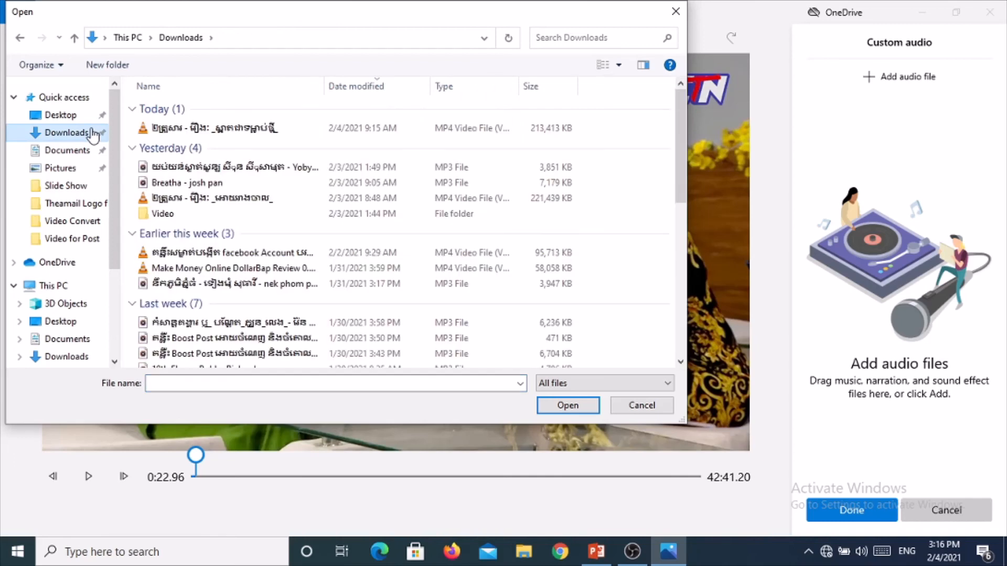
left_click(154, 170)
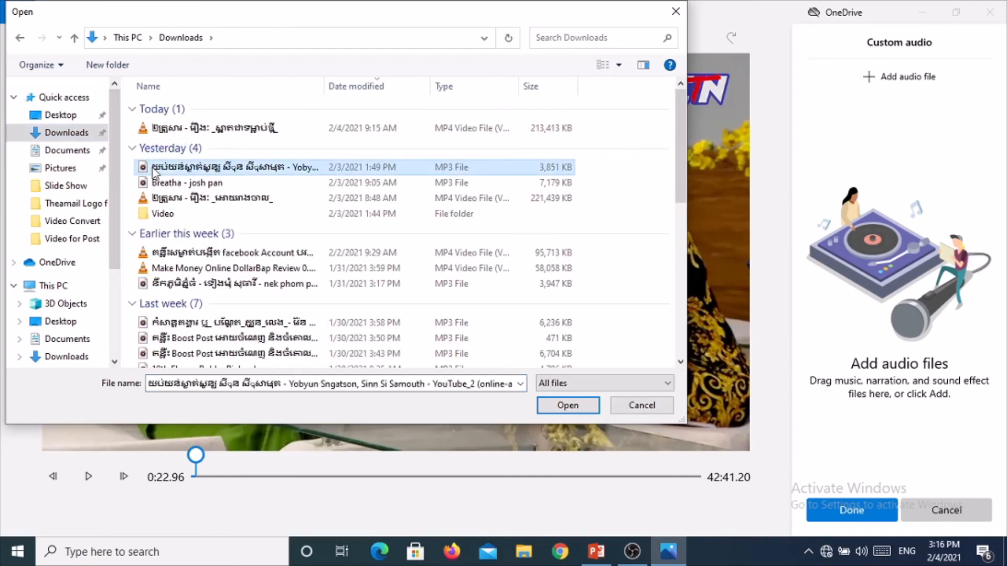
left_click(544, 407)
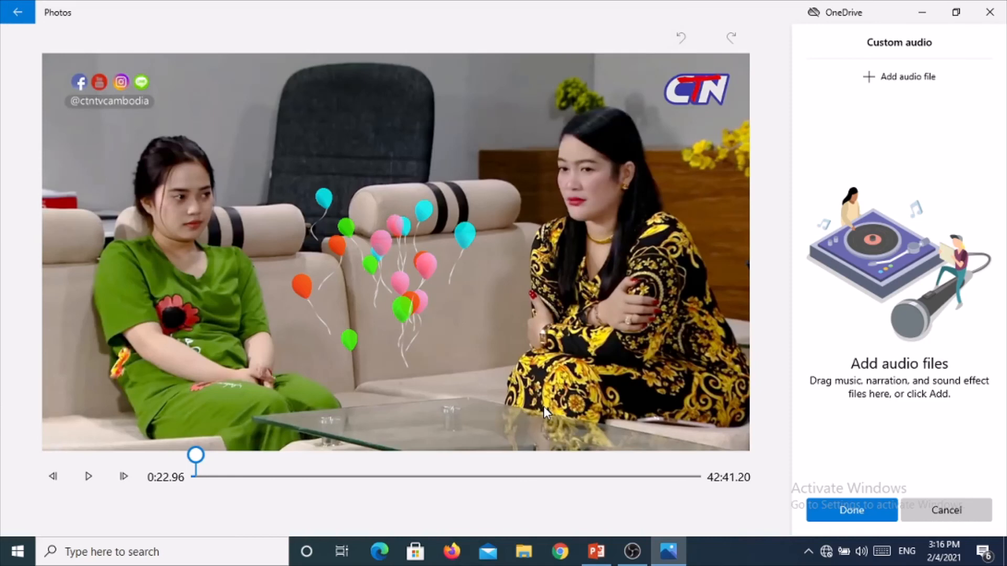
left_click(832, 518)
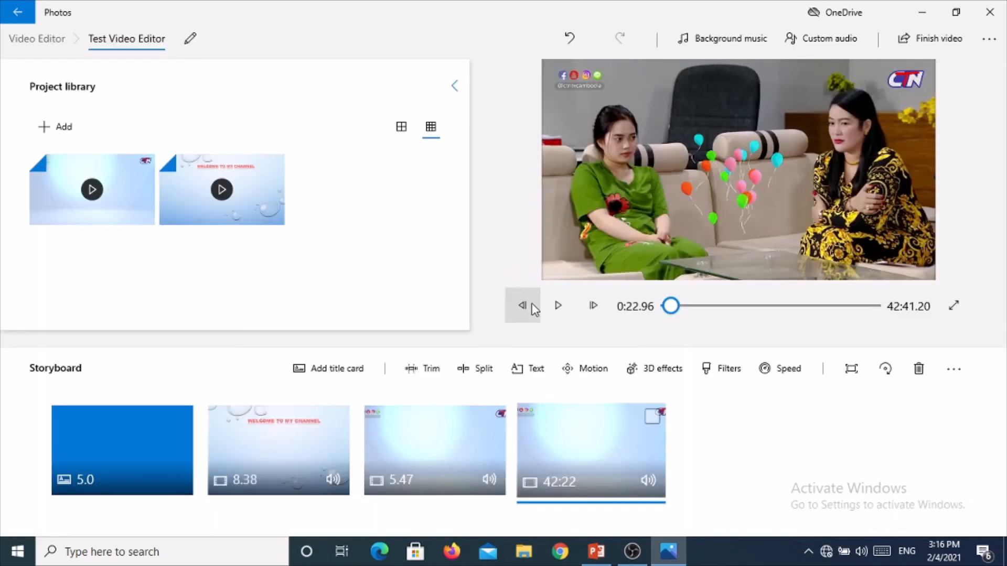
left_click(558, 308)
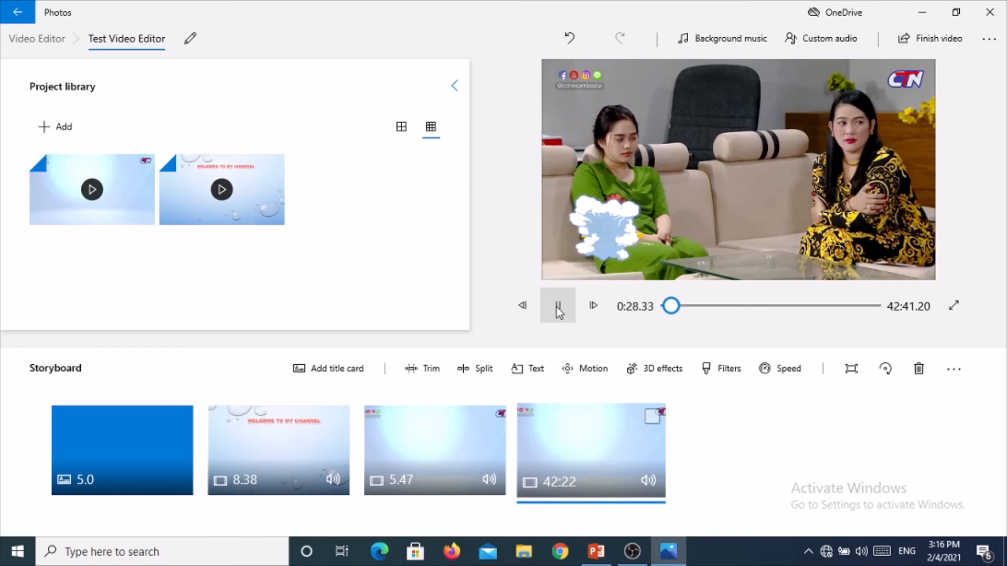
left_click(558, 310)
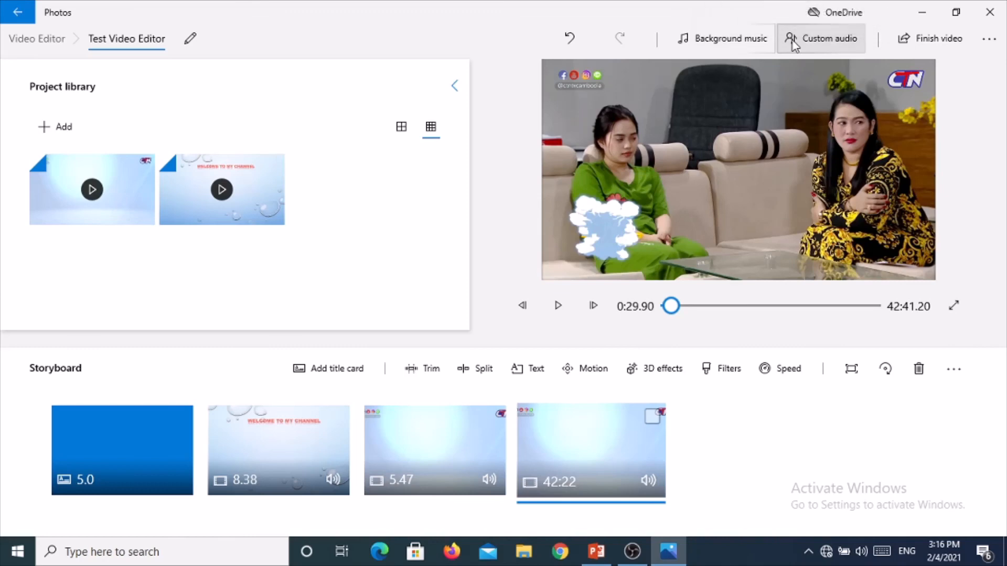
left_click(908, 40)
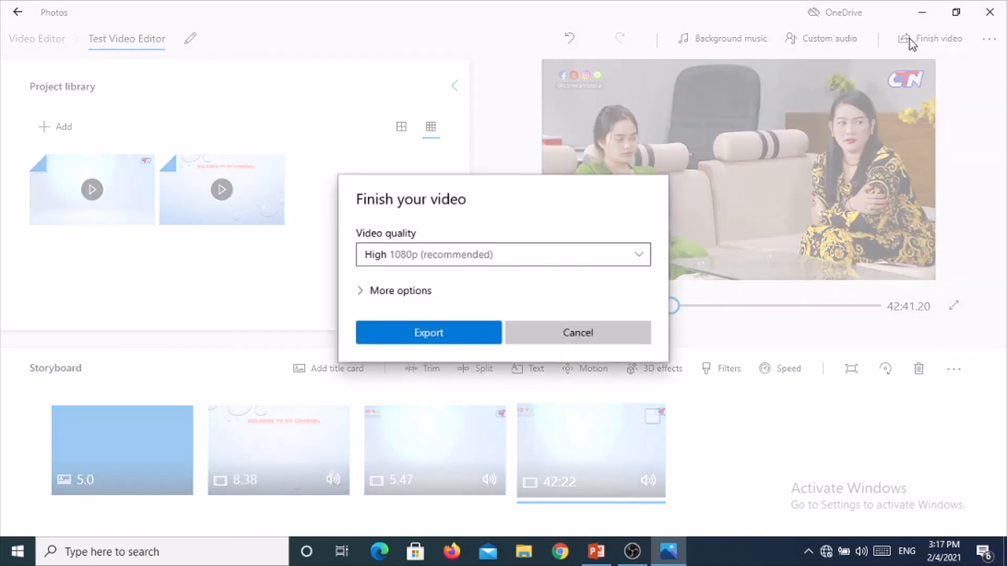
left_click(468, 340)
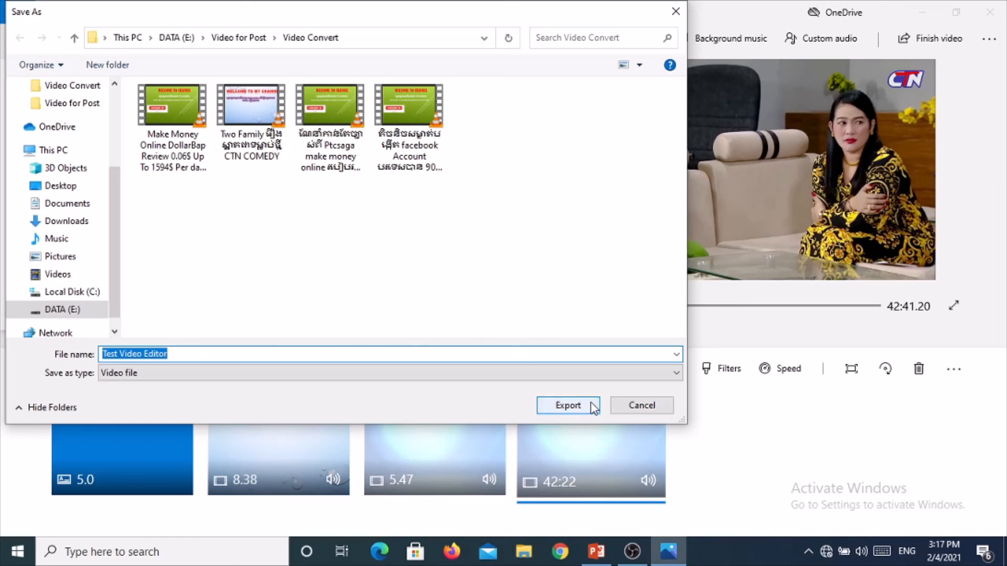
left_click(631, 402)
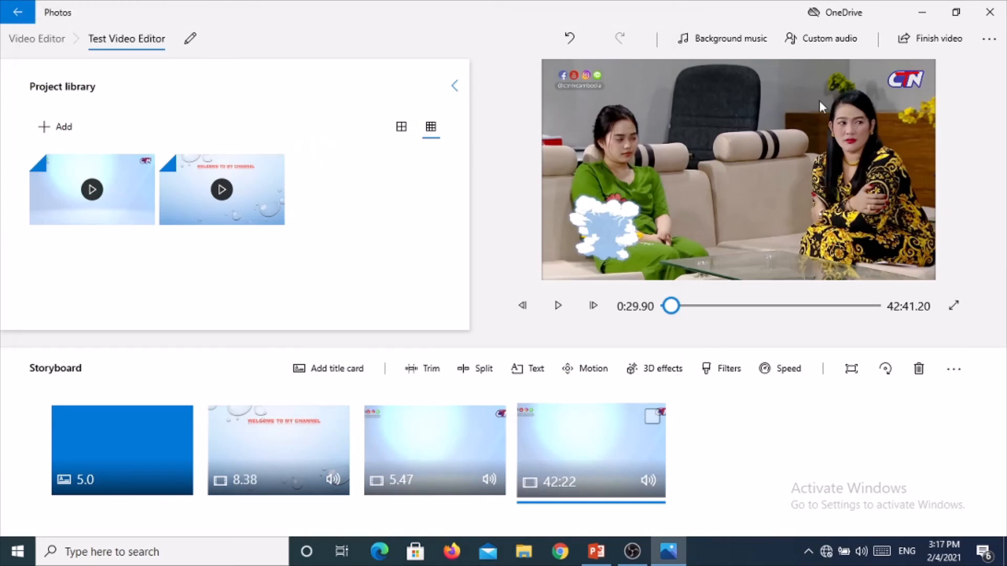